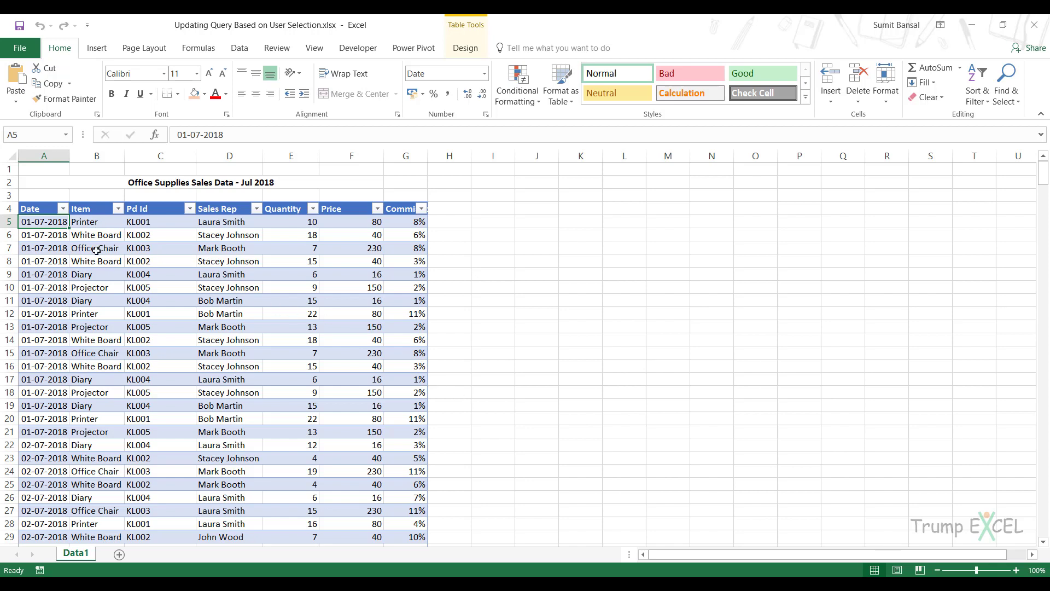
Step: Load the sales table into the Power Query editor using From Table/Range
{"action": "left_click", "coordinate": [86, 209]}
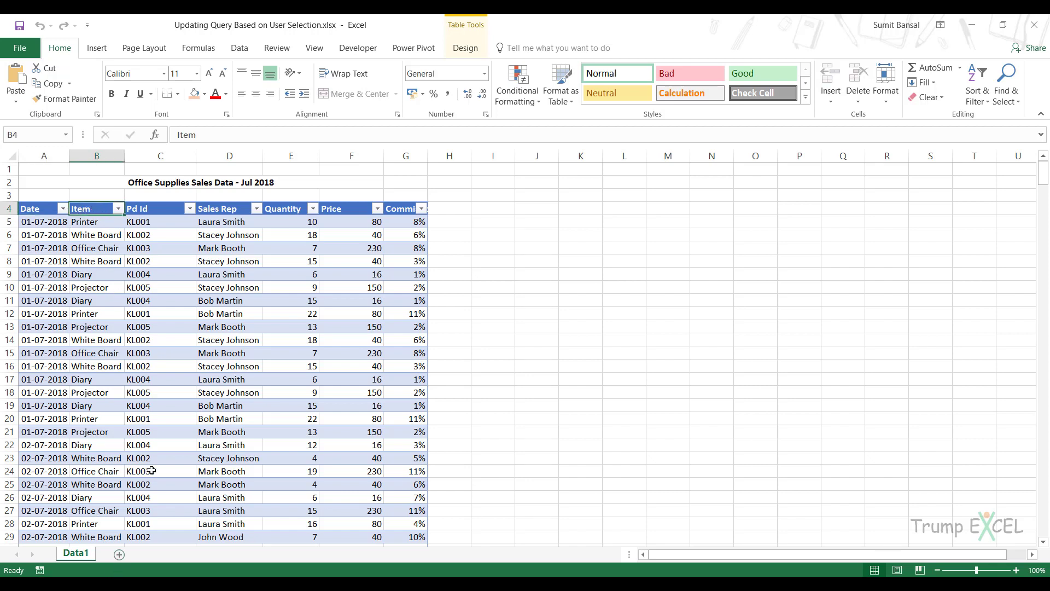
{"action": "left_click", "coordinate": [111, 269]}
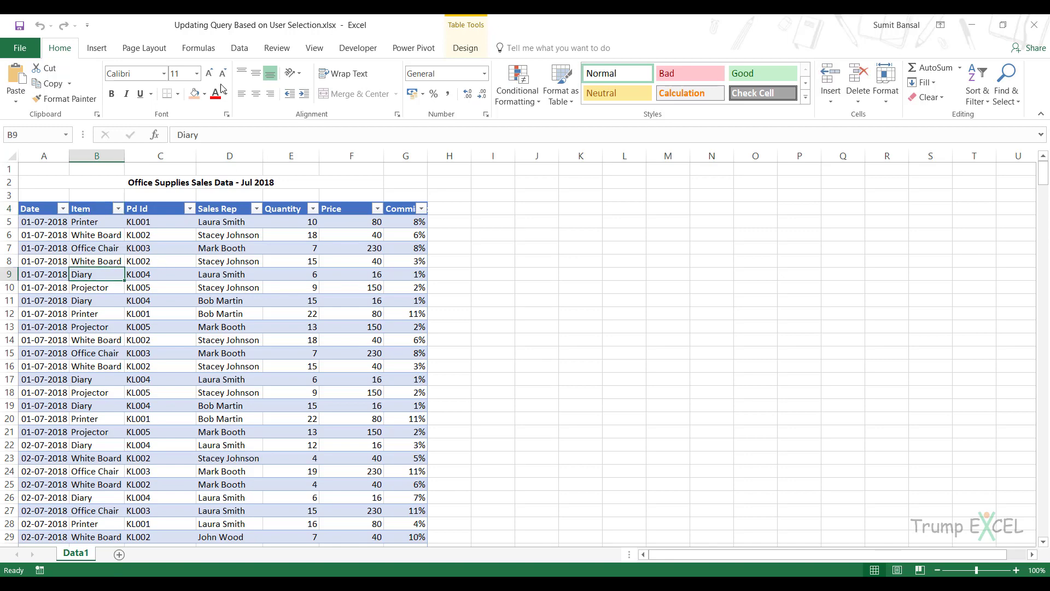
{"action": "left_click", "coordinate": [240, 52]}
{"action": "left_click", "coordinate": [127, 89]}
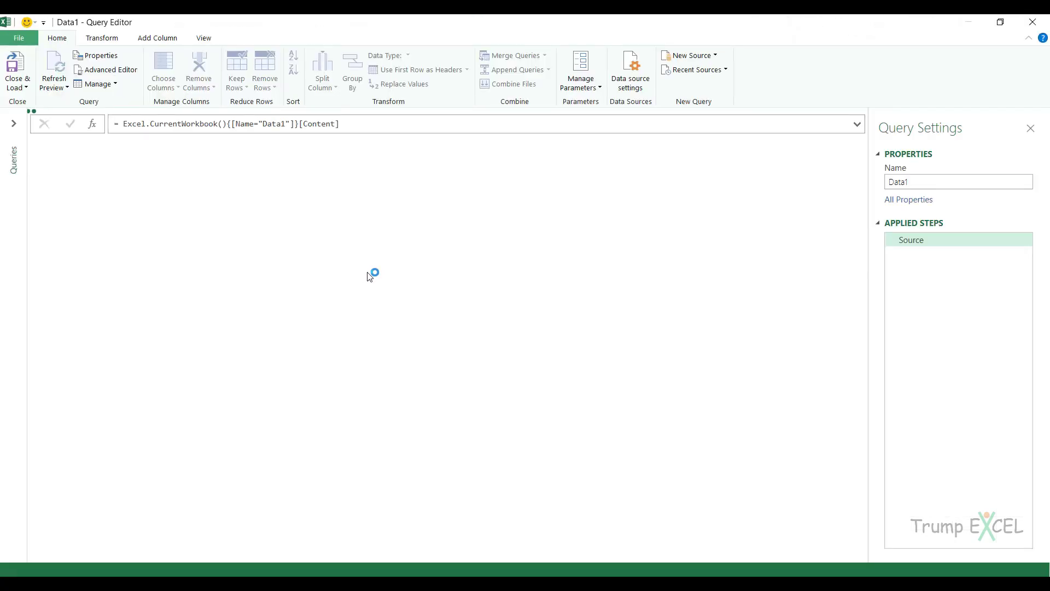
Step: Keep only the Item column and remove duplicates, leaving five unique items
{"action": "left_click", "coordinate": [164, 145]}
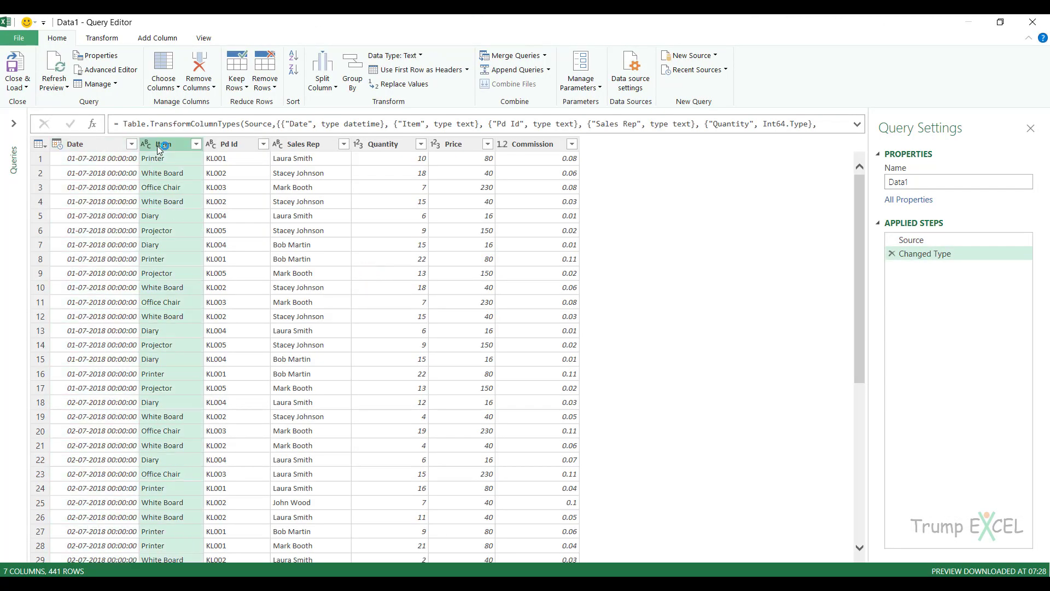
{"action": "right_click", "coordinate": [163, 146]}
{"action": "left_click", "coordinate": [197, 185]}
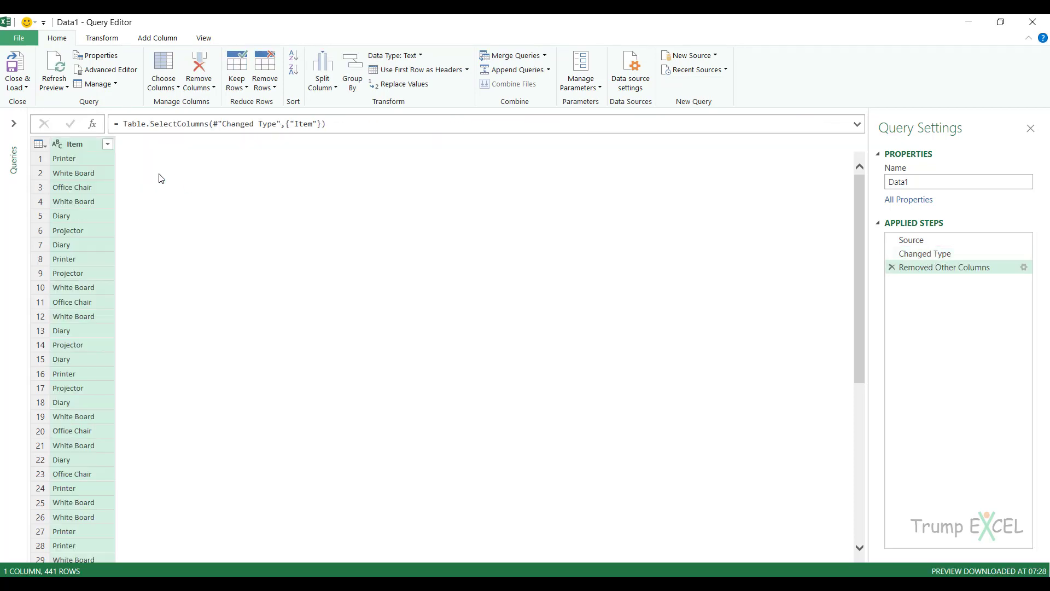
{"action": "left_click", "coordinate": [265, 87]}
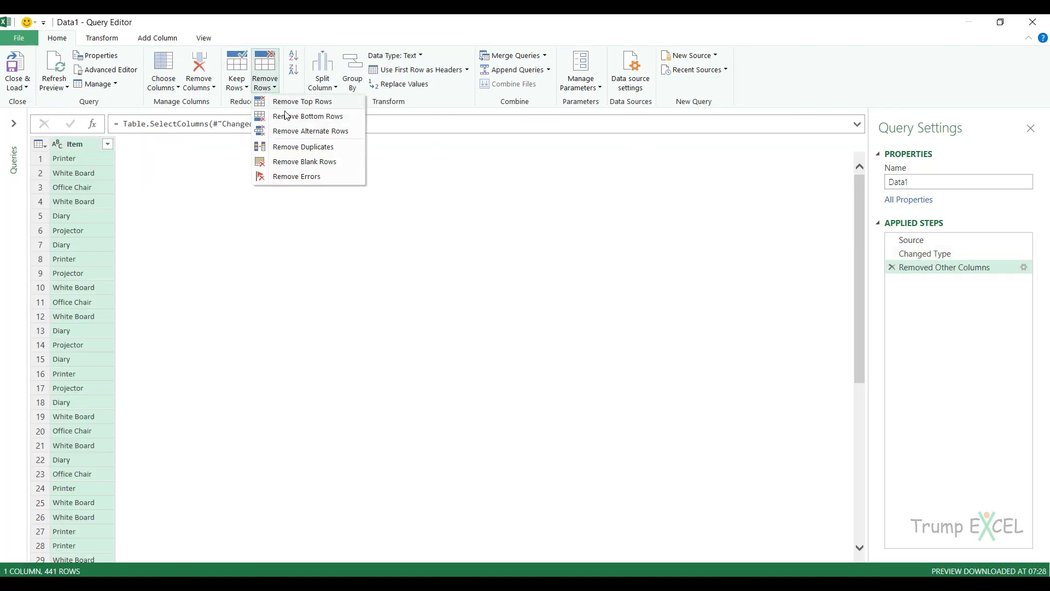
{"action": "left_click", "coordinate": [289, 148]}
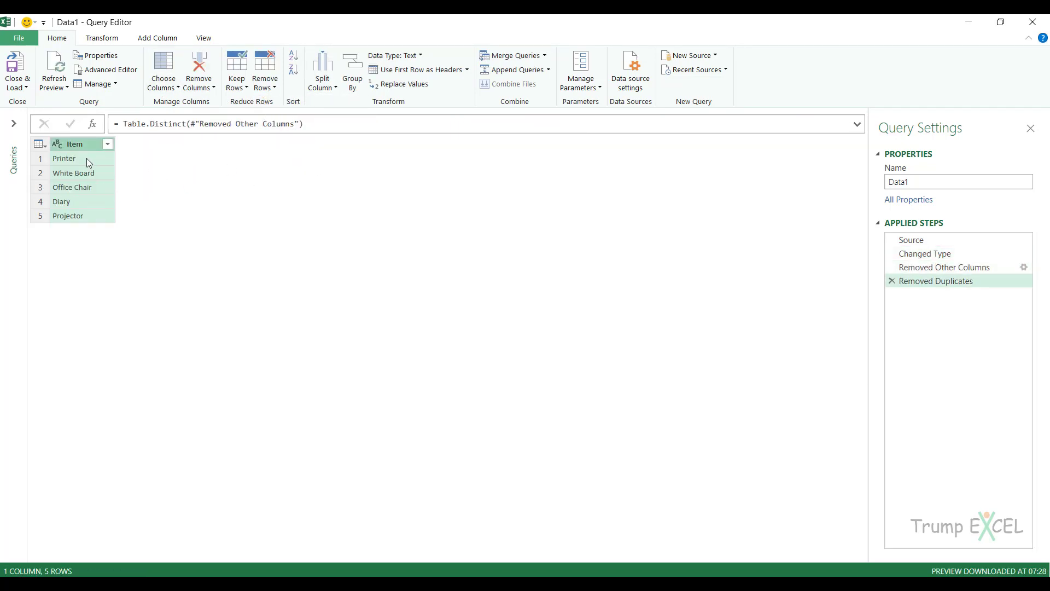
Step: Close and load the unique item list as a table on a new worksheet
{"action": "left_click", "coordinate": [24, 38]}
{"action": "left_click", "coordinate": [71, 93]}
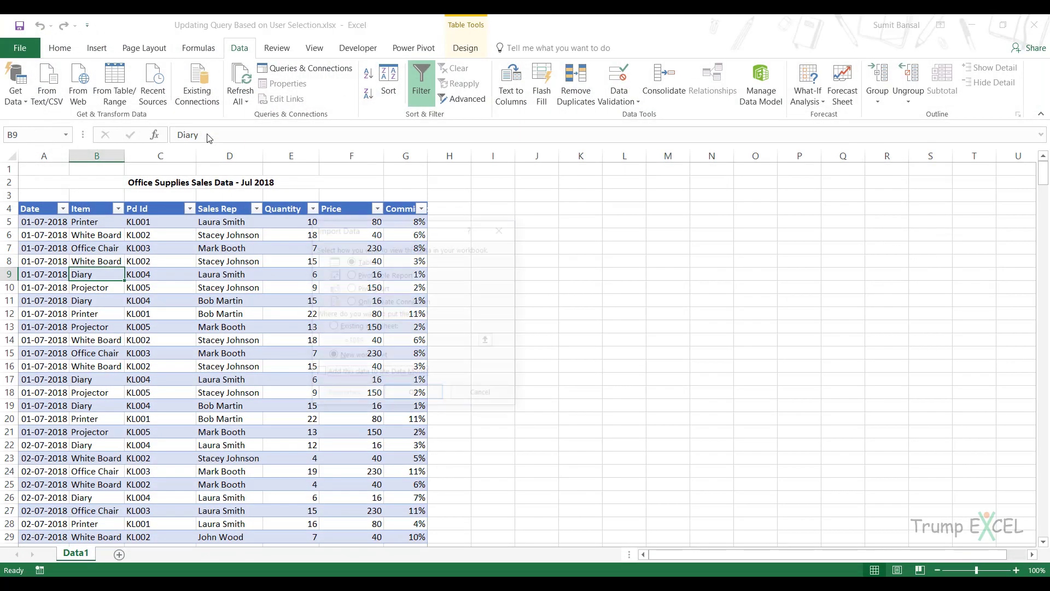
{"action": "left_click_drag", "start_coordinate": [494, 223], "coordinate": [607, 196]}
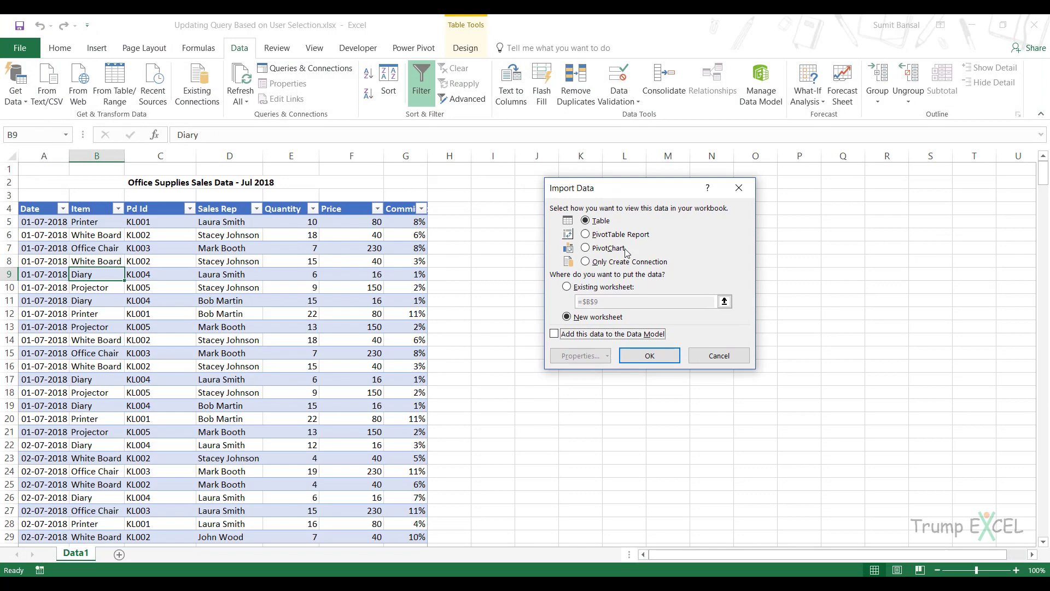
{"action": "left_click", "coordinate": [650, 357]}
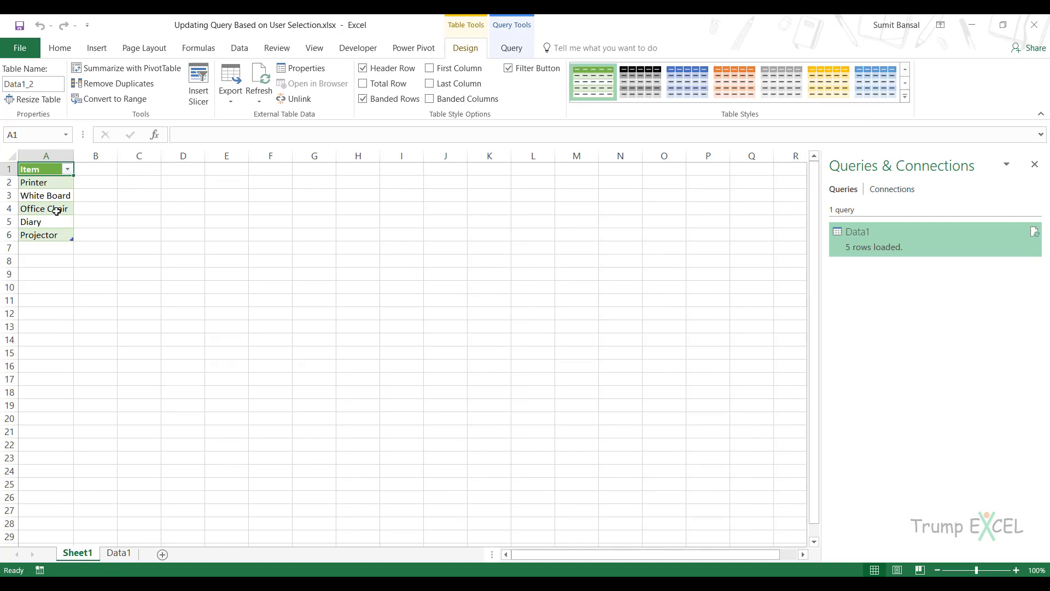
Step: On the Data1 sheet, enter the label 'Select an Item' in cell I1
{"action": "left_click", "coordinate": [119, 560]}
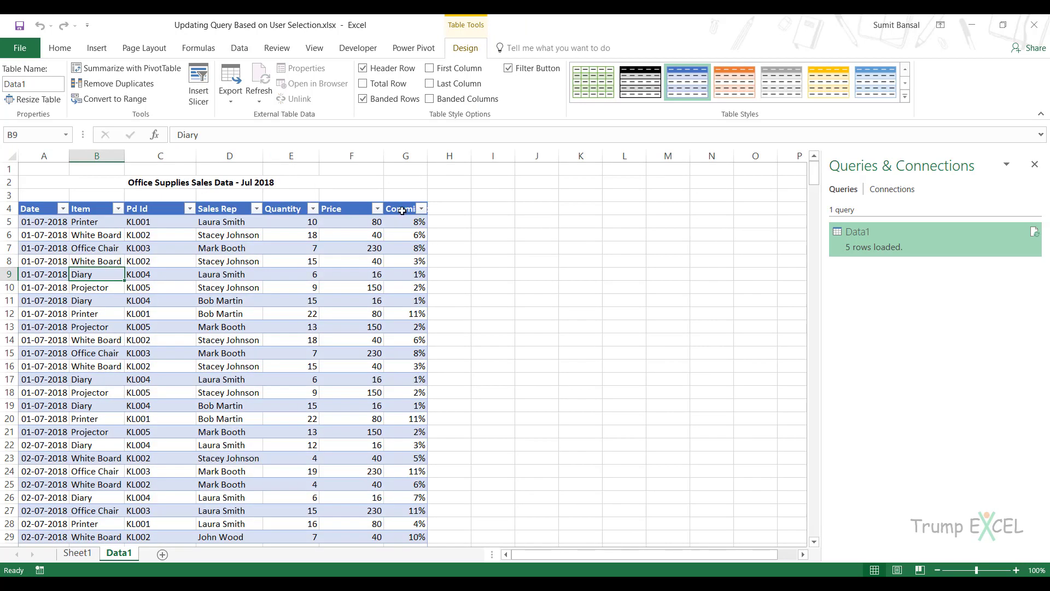
{"action": "left_click", "coordinate": [484, 170]}
{"action": "type", "text": "Select"}
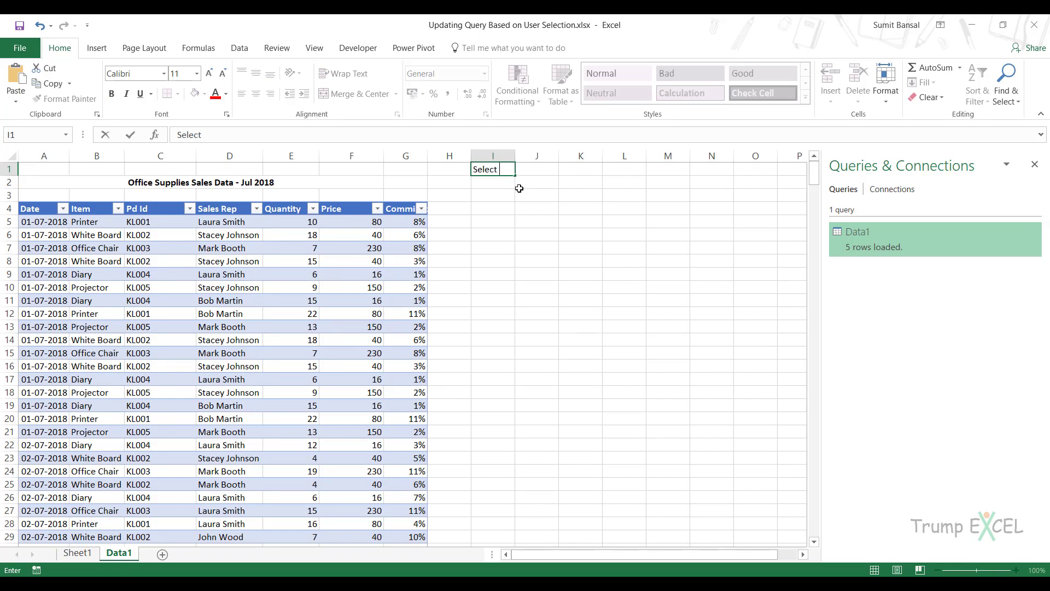
{"action": "type", "text": " an Item"}
{"action": "key", "text": "Return"}
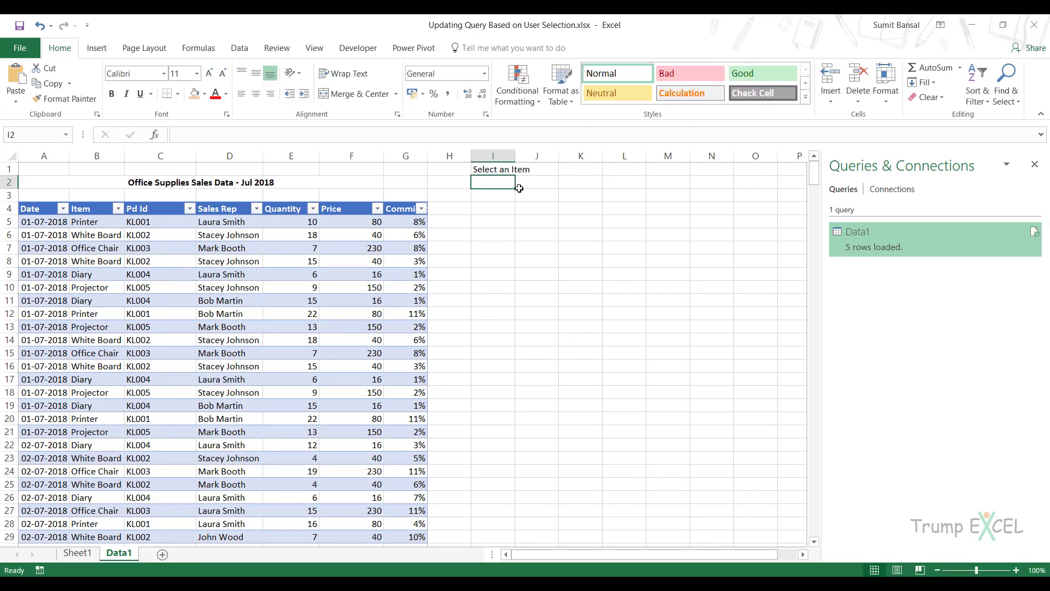
Step: Give cell I2 a List data validation sourced from Sheet1!$A$2:$A$6
{"action": "left_click", "coordinate": [241, 50]}
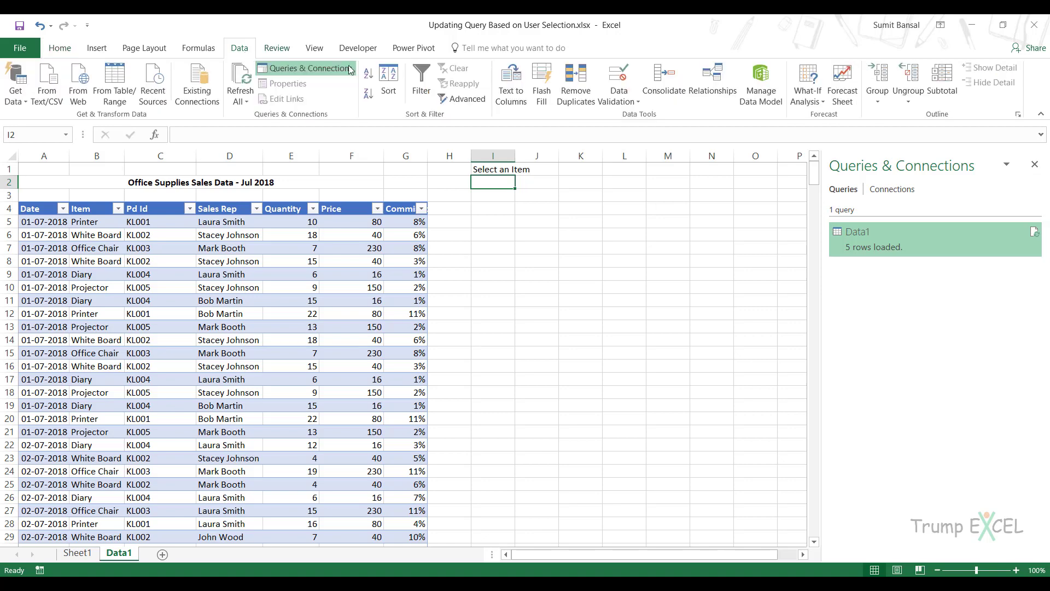
{"action": "left_click", "coordinate": [618, 76]}
{"action": "left_click", "coordinate": [573, 244]}
{"action": "left_click", "coordinate": [569, 280]}
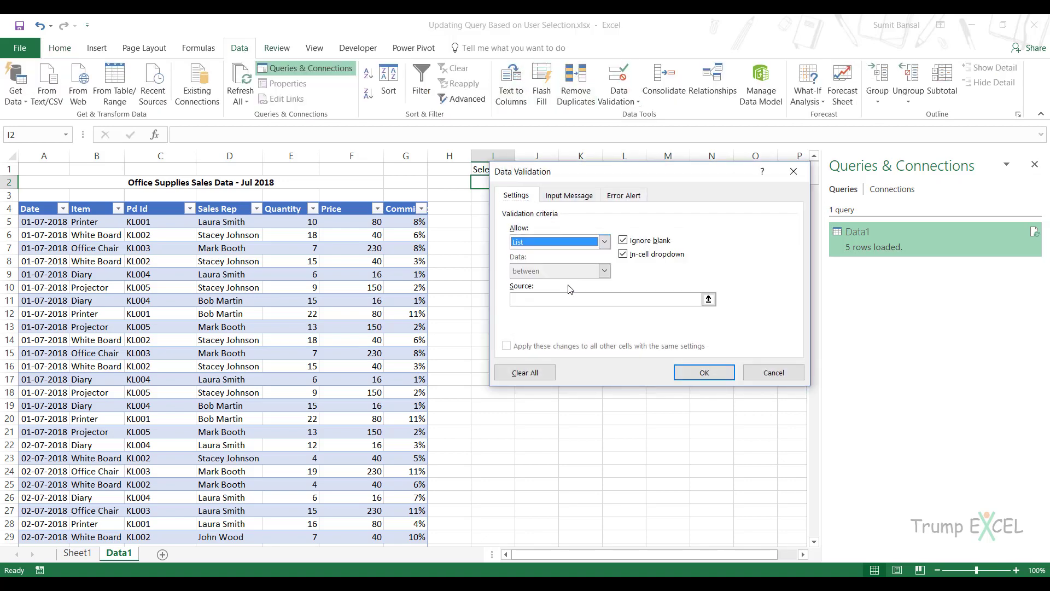
{"action": "left_click", "coordinate": [708, 298]}
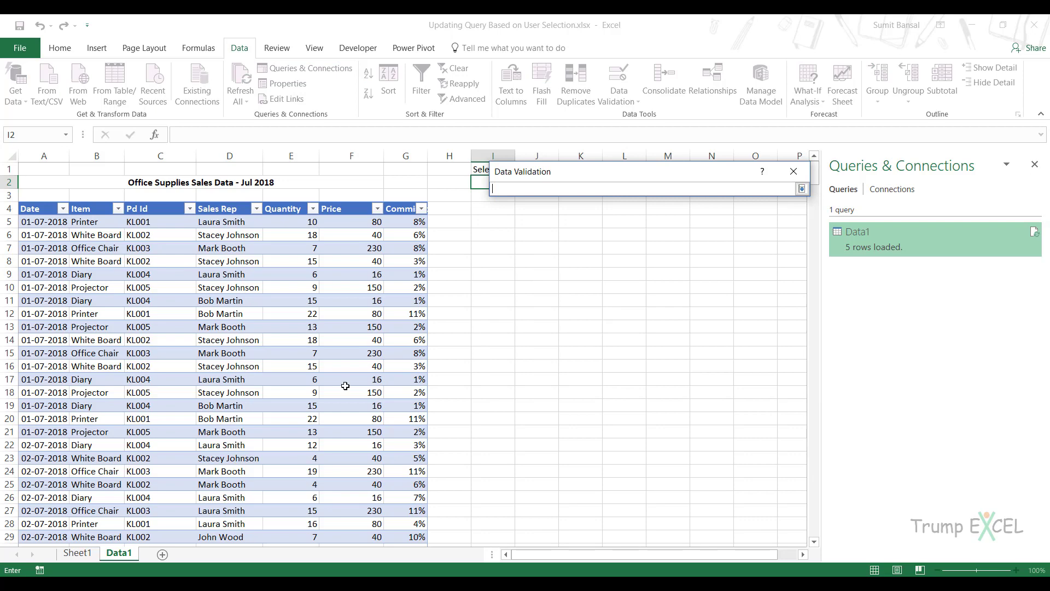
{"action": "left_click", "coordinate": [79, 553]}
{"action": "left_click_drag", "start_coordinate": [44, 186], "coordinate": [44, 233]}
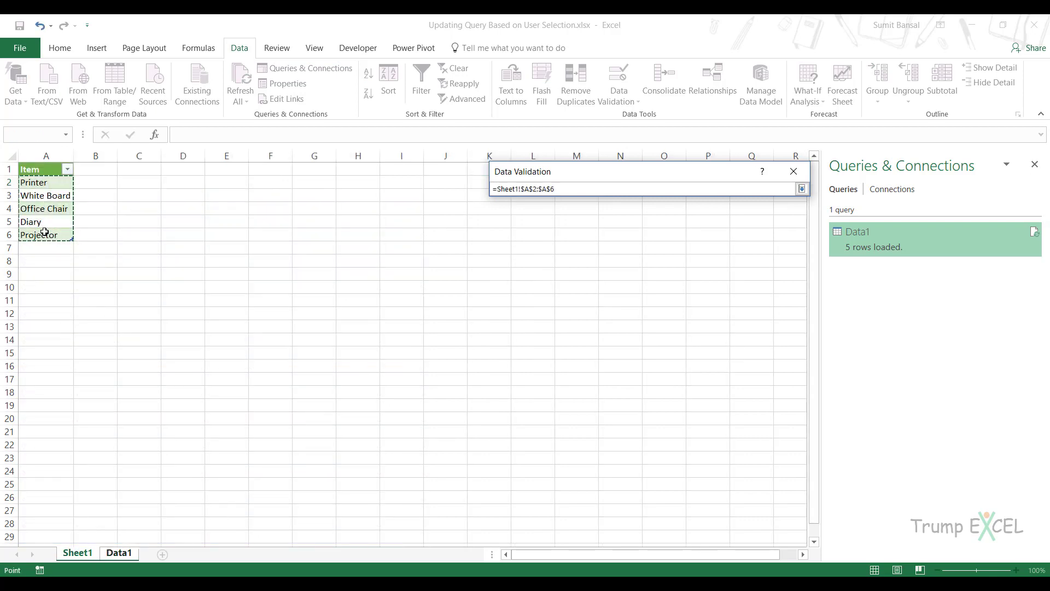
{"action": "left_click", "coordinate": [801, 189]}
{"action": "left_click", "coordinate": [701, 372]}
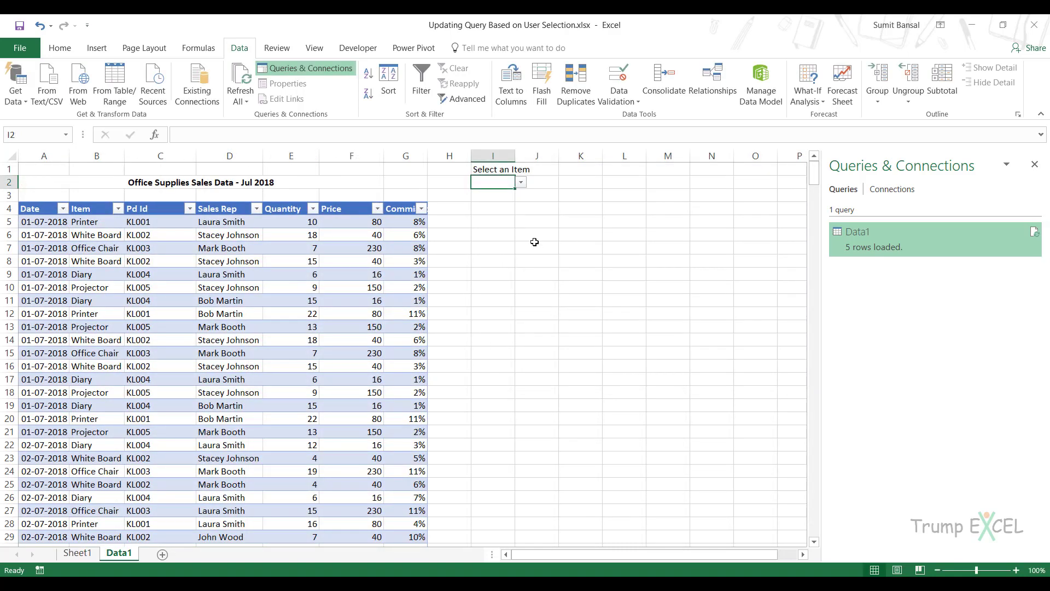
Step: Check the new I2 dropdown and compare it against Sheet1's item list
{"action": "left_click", "coordinate": [522, 182]}
{"action": "left_click", "coordinate": [521, 183]}
{"action": "left_click", "coordinate": [86, 554]}
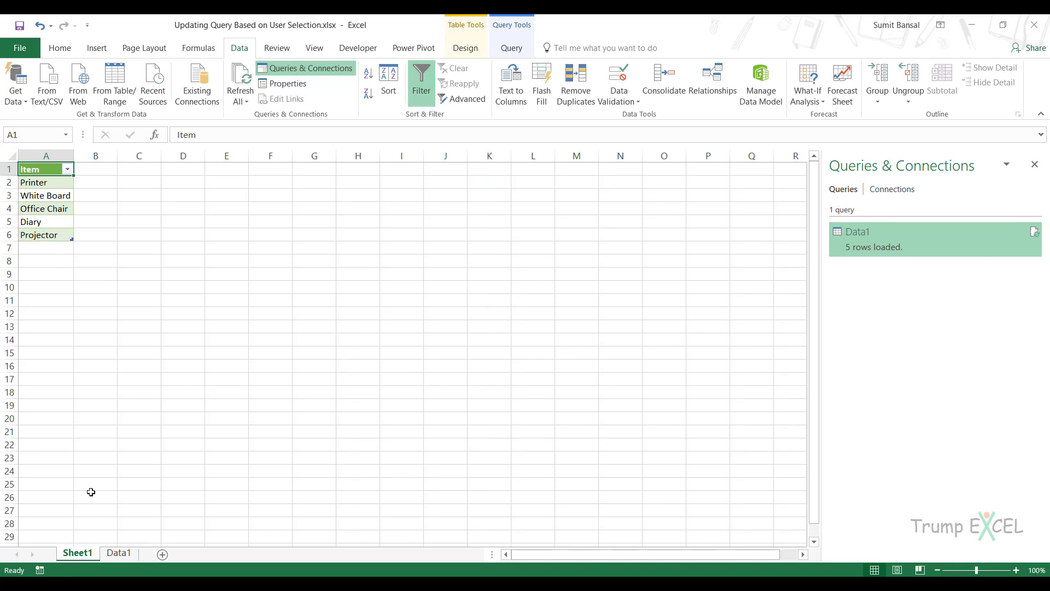
{"action": "left_click", "coordinate": [121, 553]}
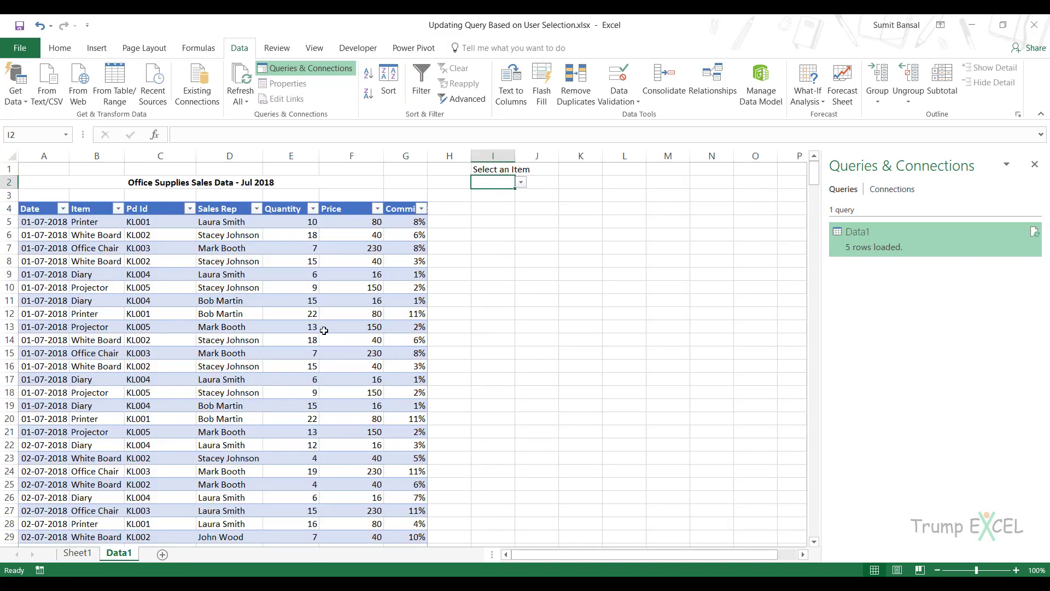
{"action": "left_click", "coordinate": [87, 553]}
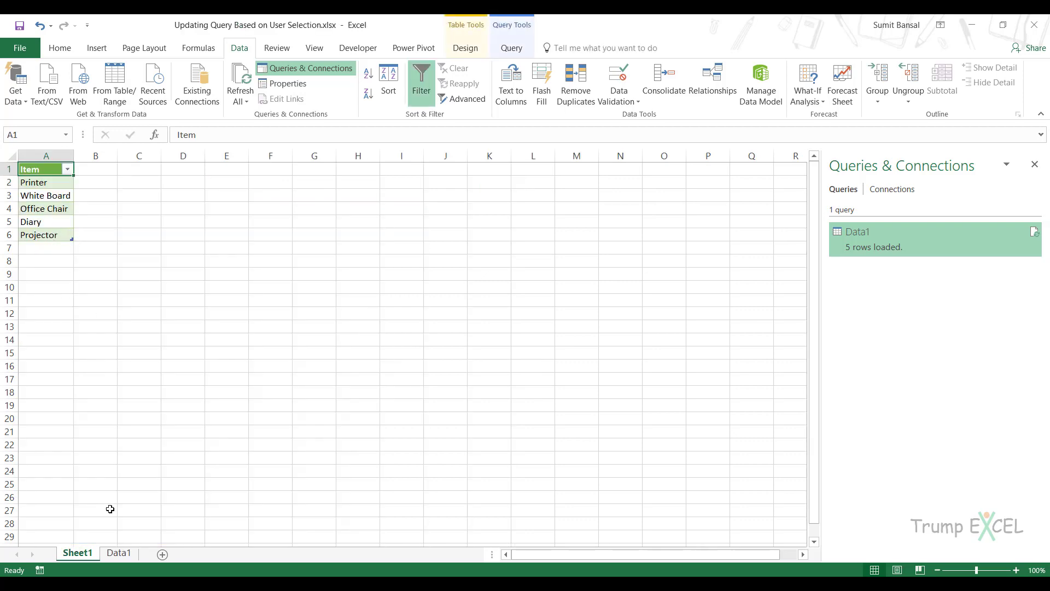
{"action": "left_click", "coordinate": [120, 553]}
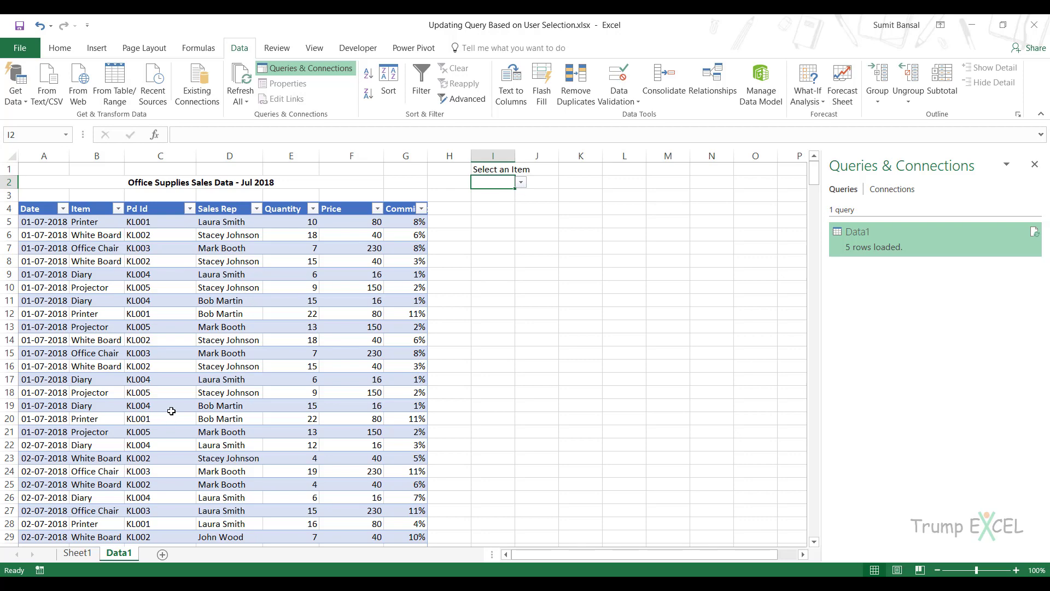
{"action": "left_click", "coordinate": [77, 552]}
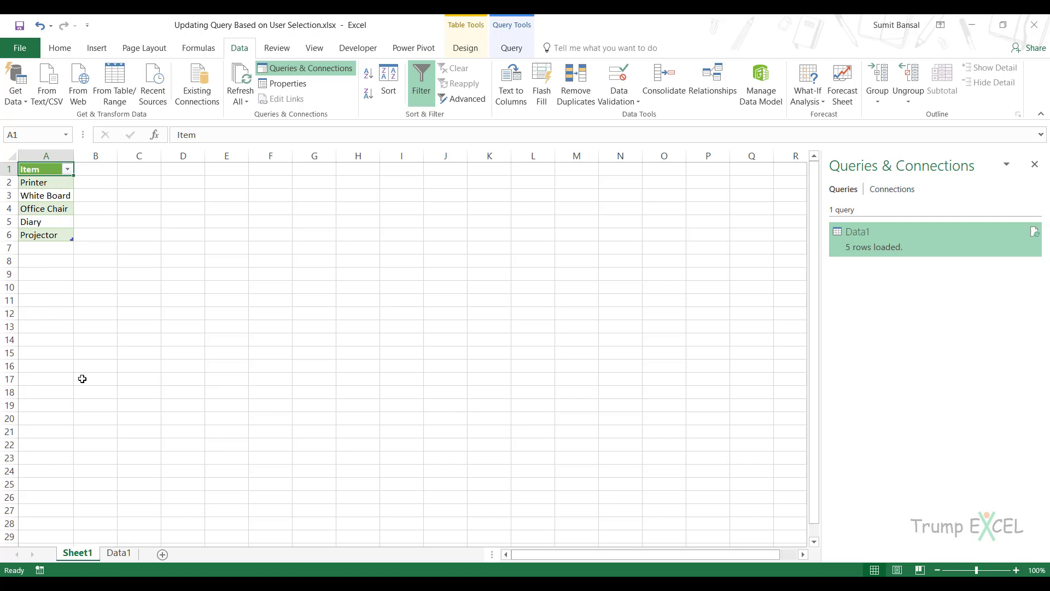
{"action": "left_click", "coordinate": [119, 553]}
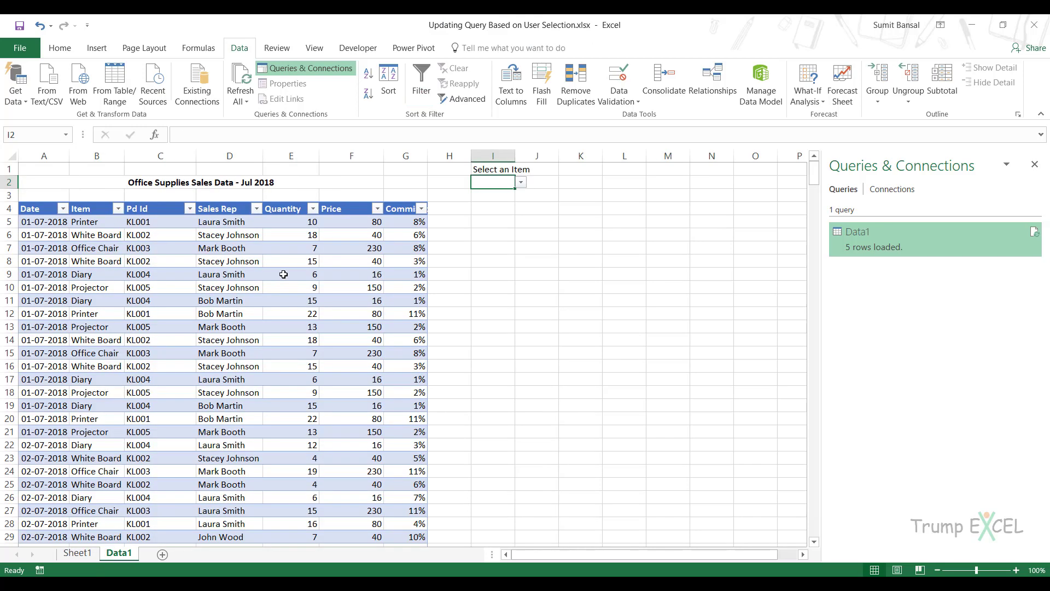
Step: Choose Office Chair in the I2 dropdown and close the Queries & Connections pane
{"action": "left_click", "coordinate": [521, 184]}
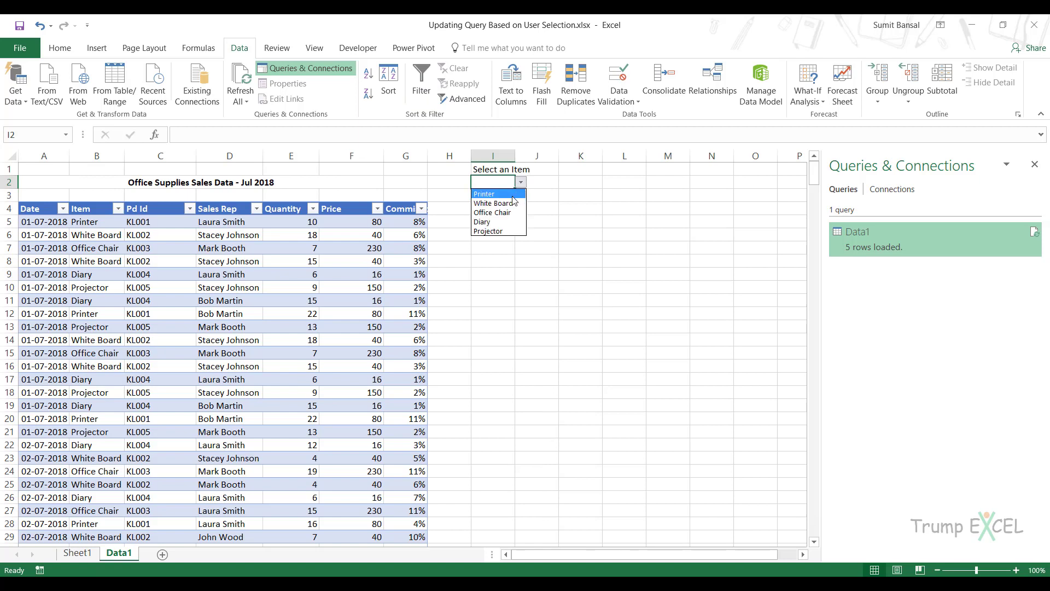
{"action": "left_click", "coordinate": [512, 212]}
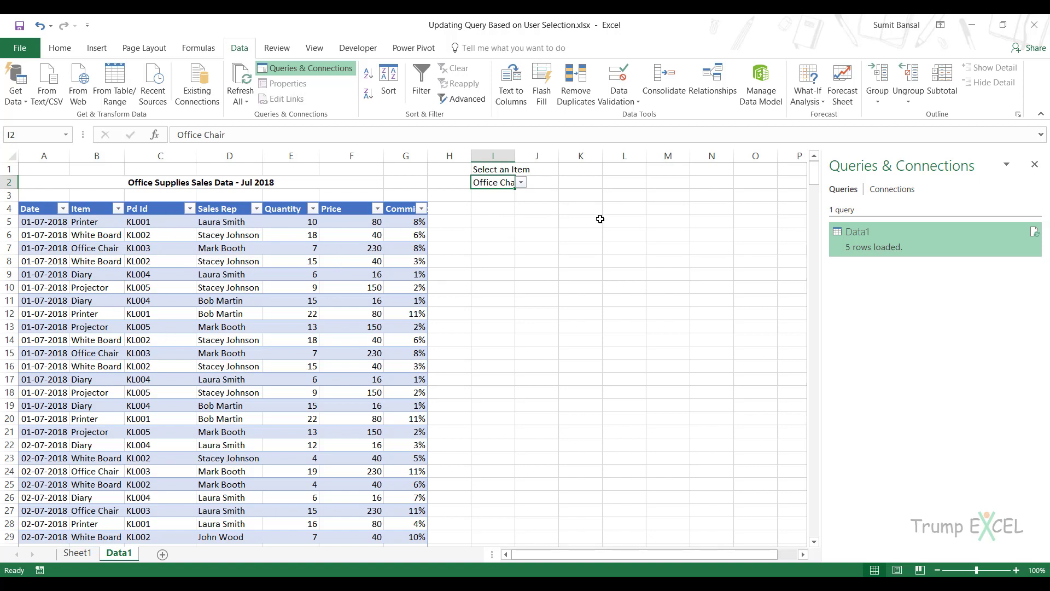
{"action": "left_click", "coordinate": [1035, 164]}
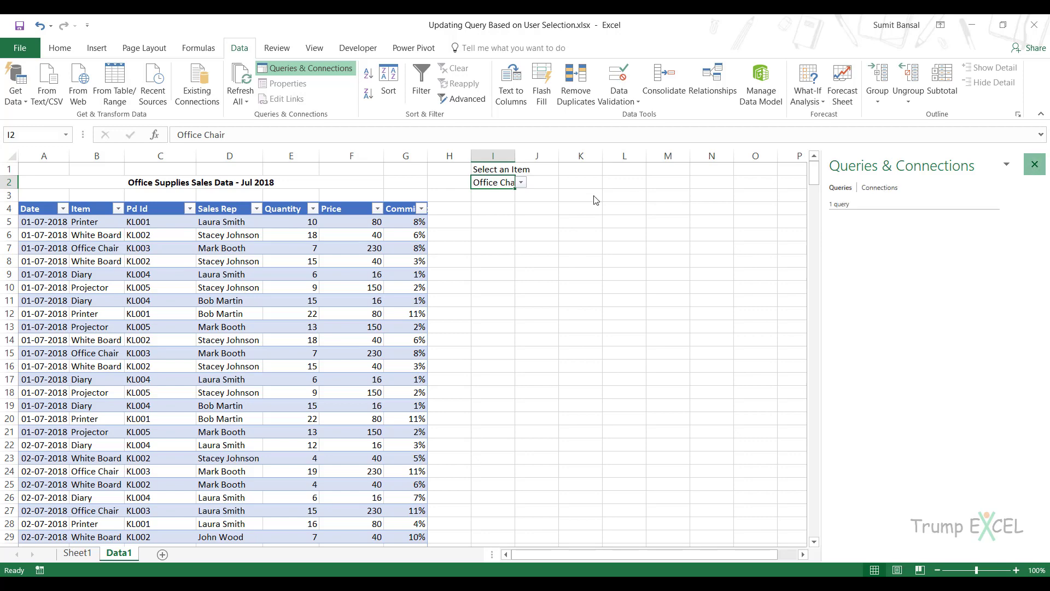
Step: Turn I1:I2 into a table with headers and name it SelectItem
{"action": "left_click", "coordinate": [499, 171]}
{"action": "left_click_drag", "start_coordinate": [498, 171], "coordinate": [498, 184]}
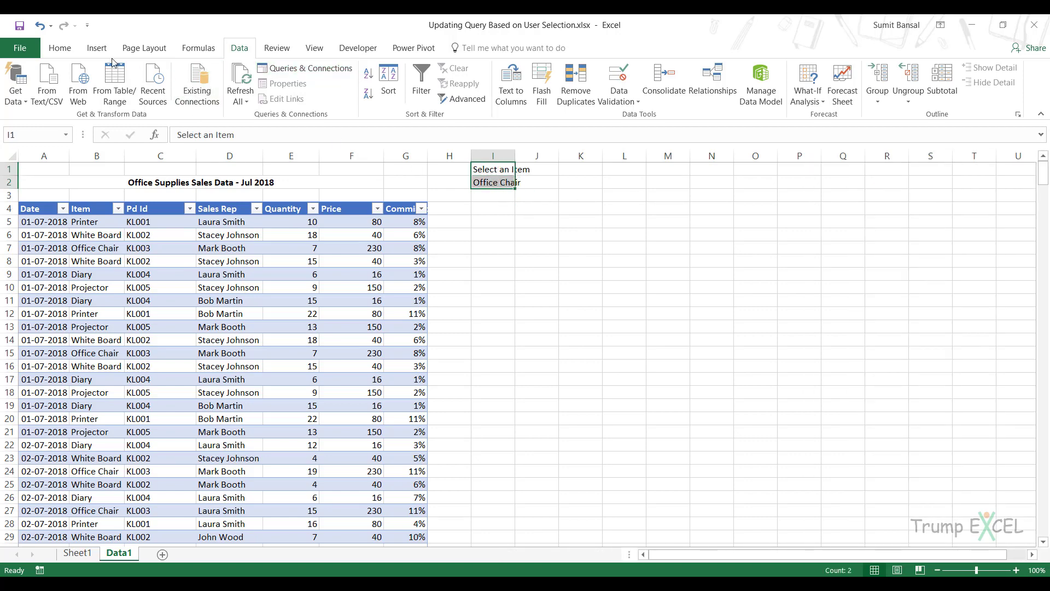
{"action": "left_click", "coordinate": [96, 49]}
{"action": "left_click", "coordinate": [113, 83]}
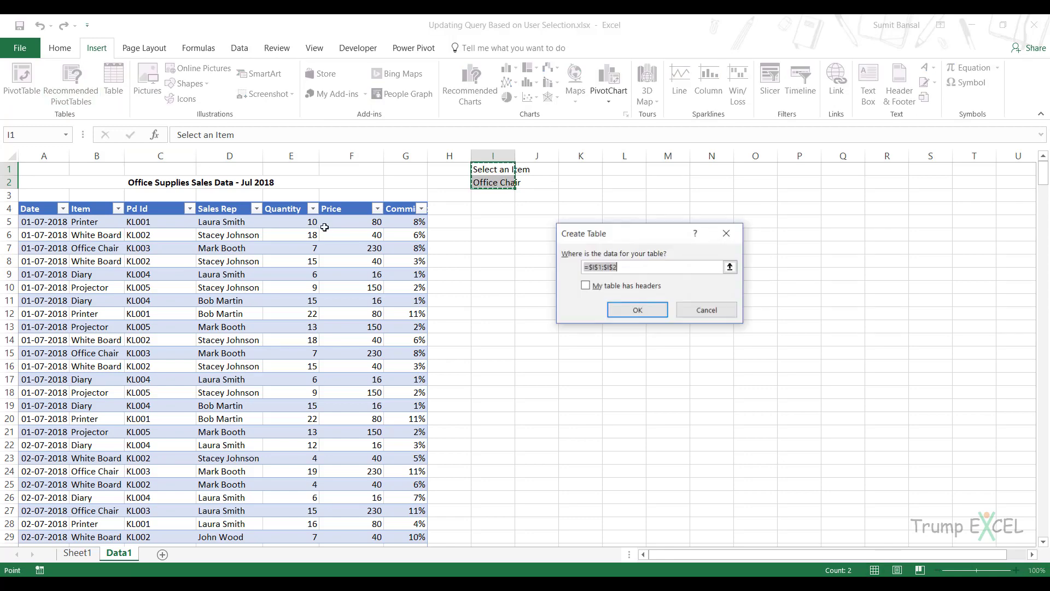
{"action": "left_click", "coordinate": [605, 287]}
{"action": "left_click", "coordinate": [638, 310]}
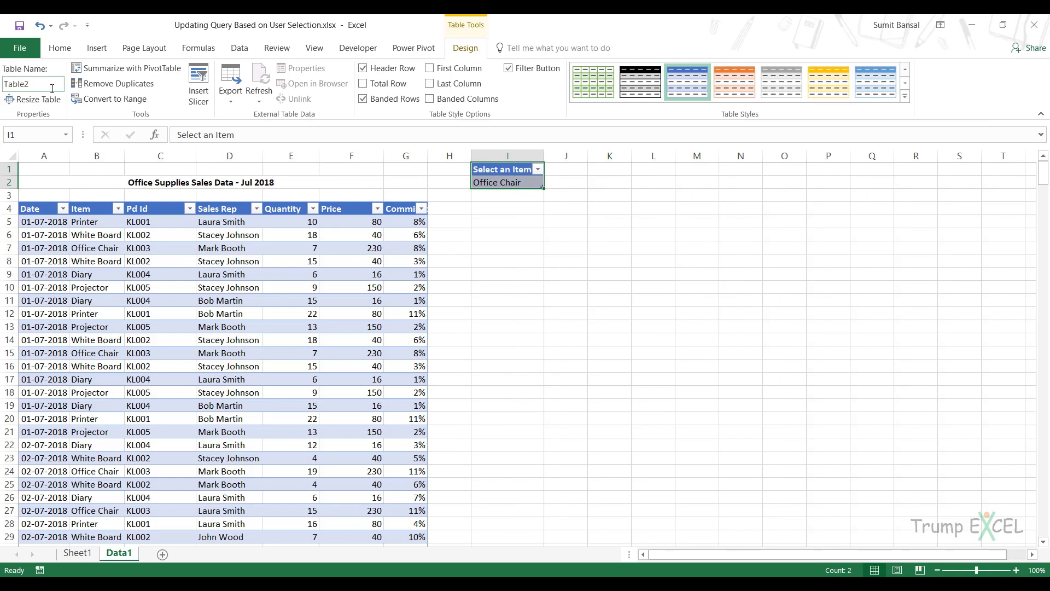
{"action": "left_click", "coordinate": [51, 86]}
{"action": "type", "text": "SelectItem"}
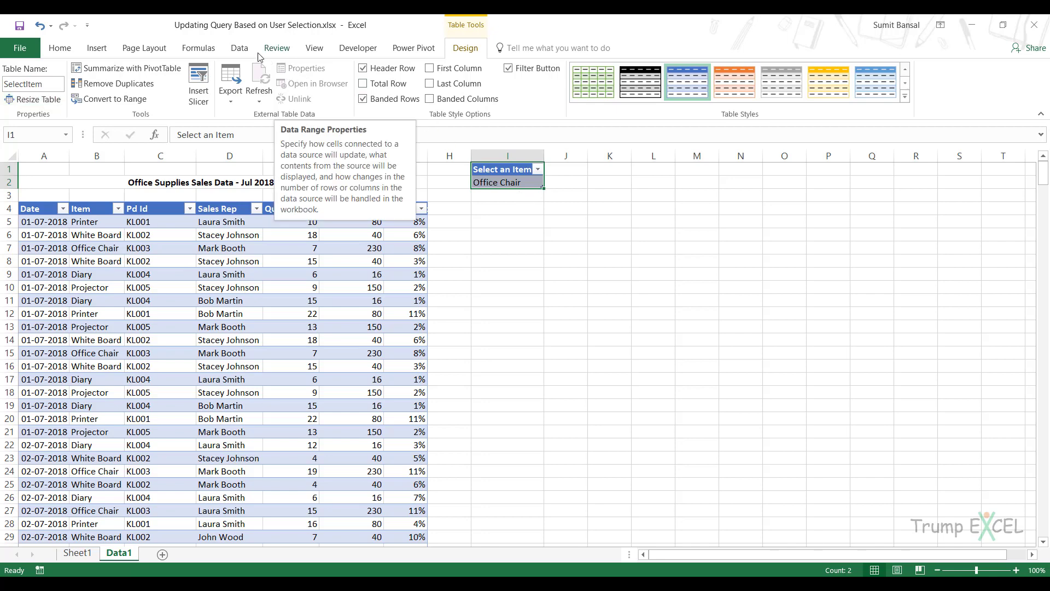
{"action": "left_click", "coordinate": [239, 47]}
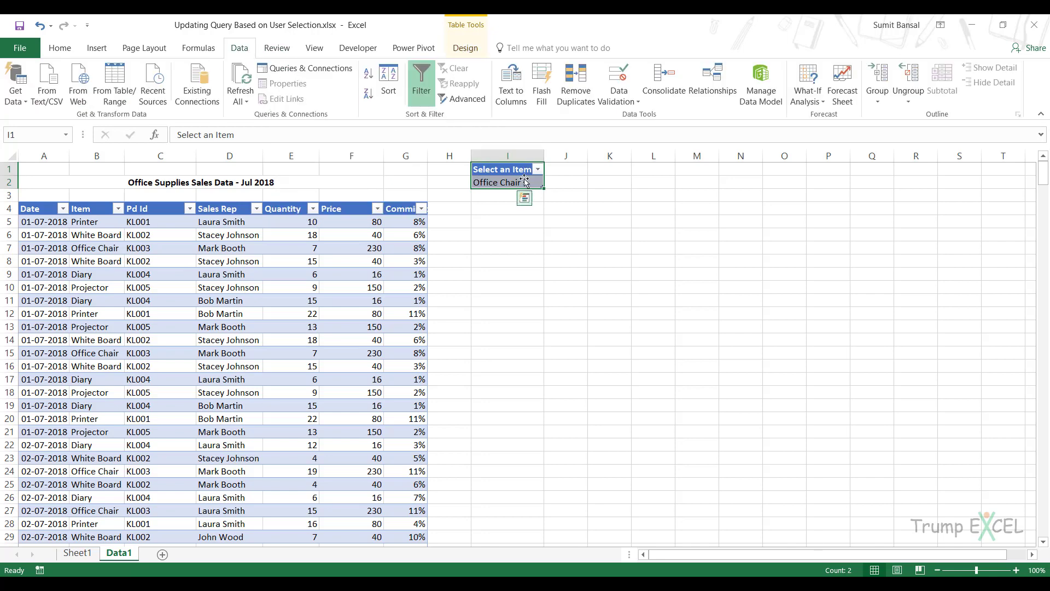
Step: Load the SelectItem table into Power Query and drill down to the Office Chair value
{"action": "left_click", "coordinate": [115, 81]}
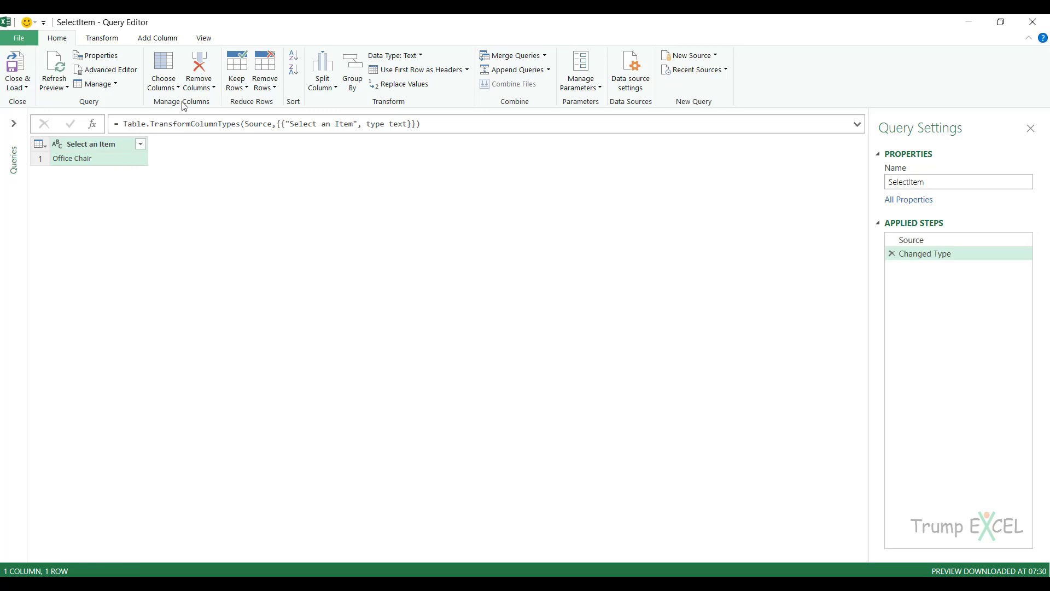
{"action": "double_click", "coordinate": [338, 25]}
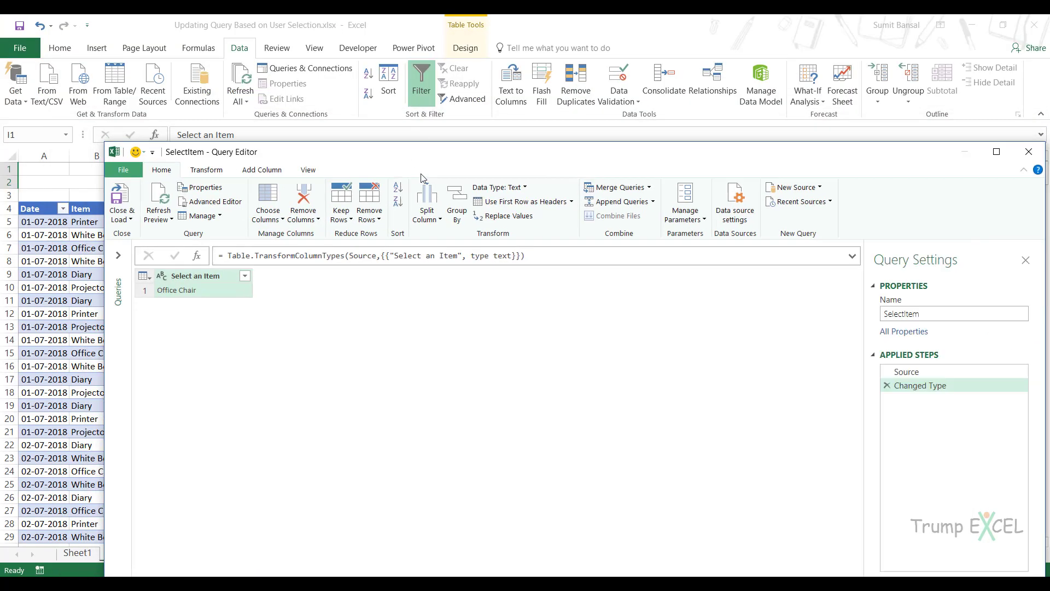
{"action": "left_click_drag", "start_coordinate": [461, 151], "coordinate": [483, 223]}
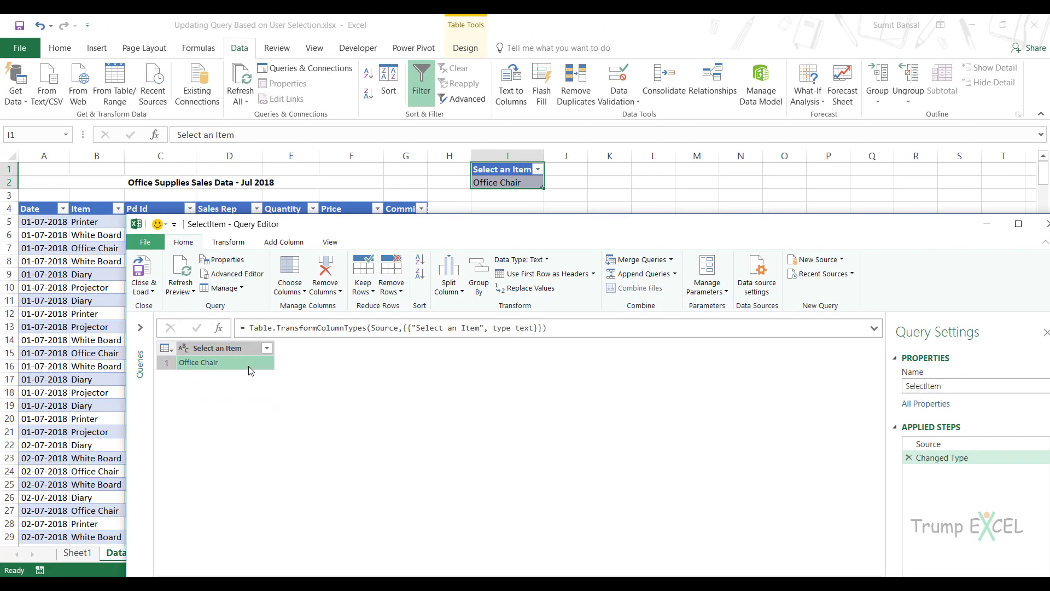
{"action": "right_click", "coordinate": [248, 362]}
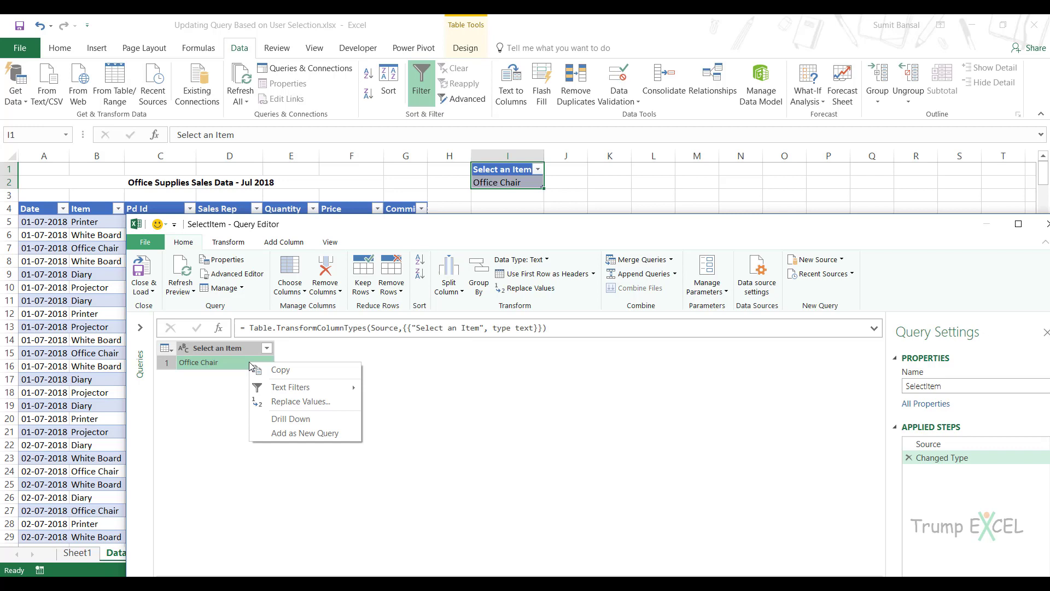
{"action": "left_click", "coordinate": [320, 419]}
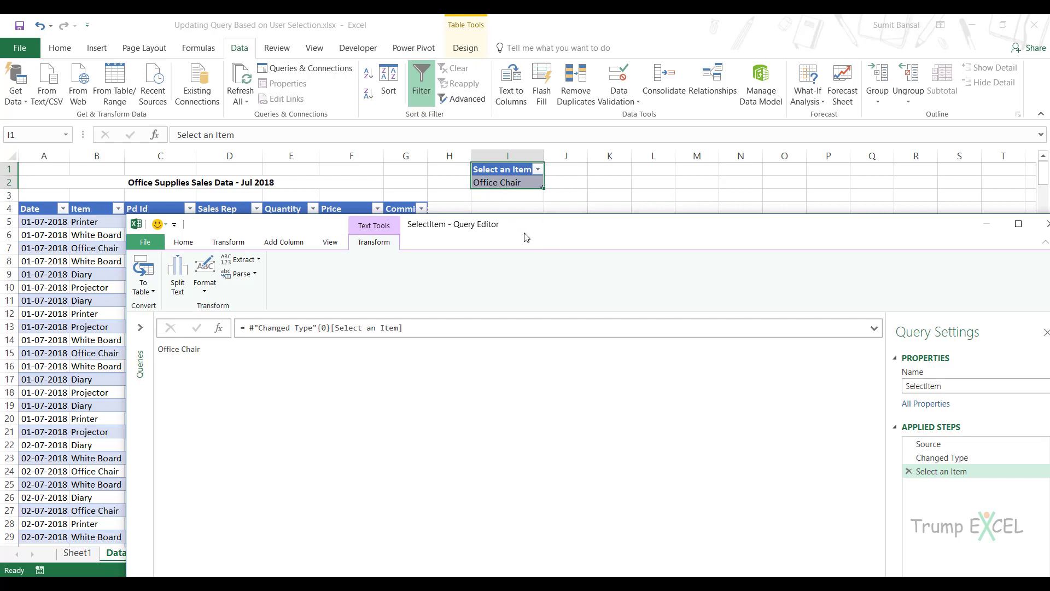
{"action": "left_click_drag", "start_coordinate": [524, 232], "coordinate": [397, 116]}
Step: Close and load SelectItem as Only Create Connection, then check it in the queries pane
{"action": "left_click", "coordinate": [70, 129]}
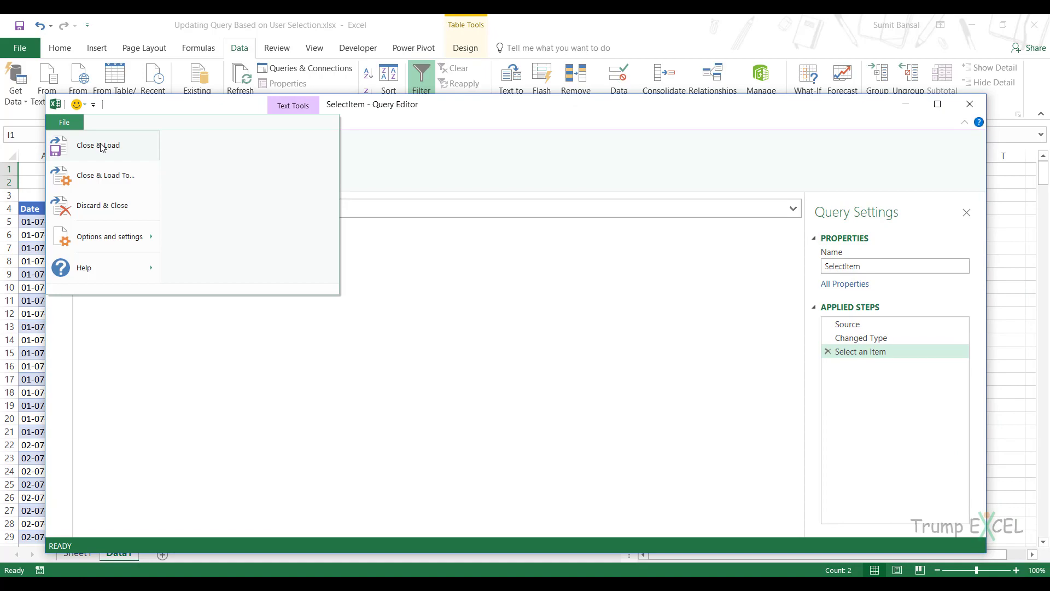
{"action": "left_click", "coordinate": [107, 175]}
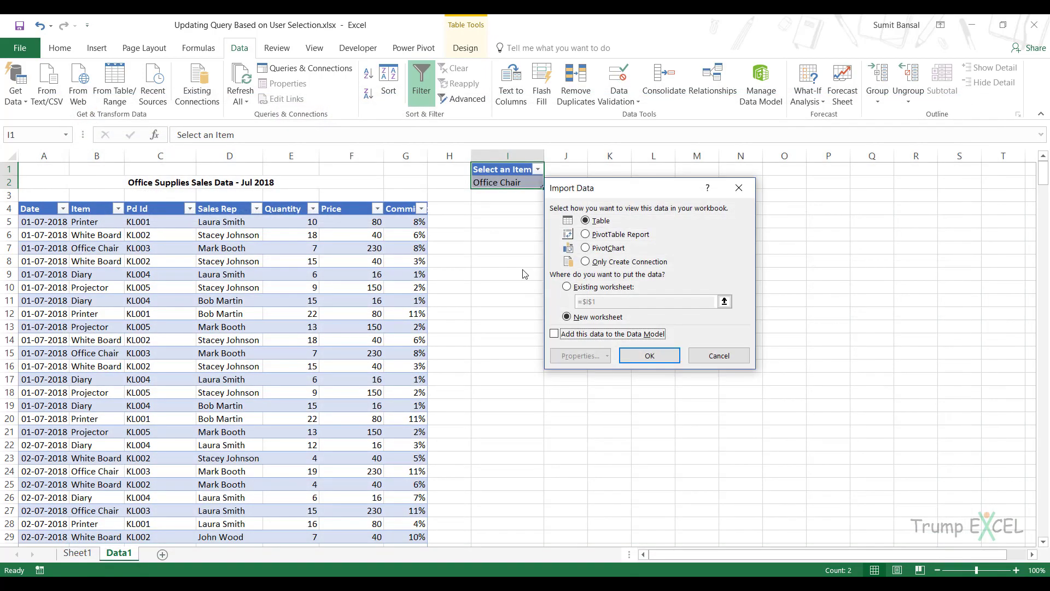
{"action": "left_click", "coordinate": [611, 263]}
{"action": "left_click_drag", "start_coordinate": [630, 193], "coordinate": [672, 198]}
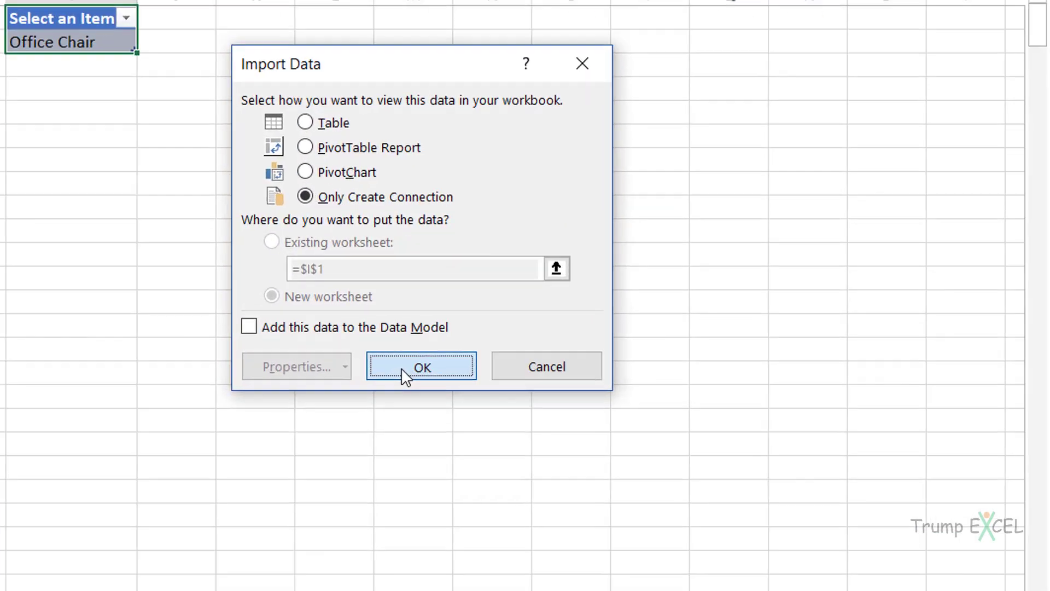
{"action": "left_click", "coordinate": [692, 361]}
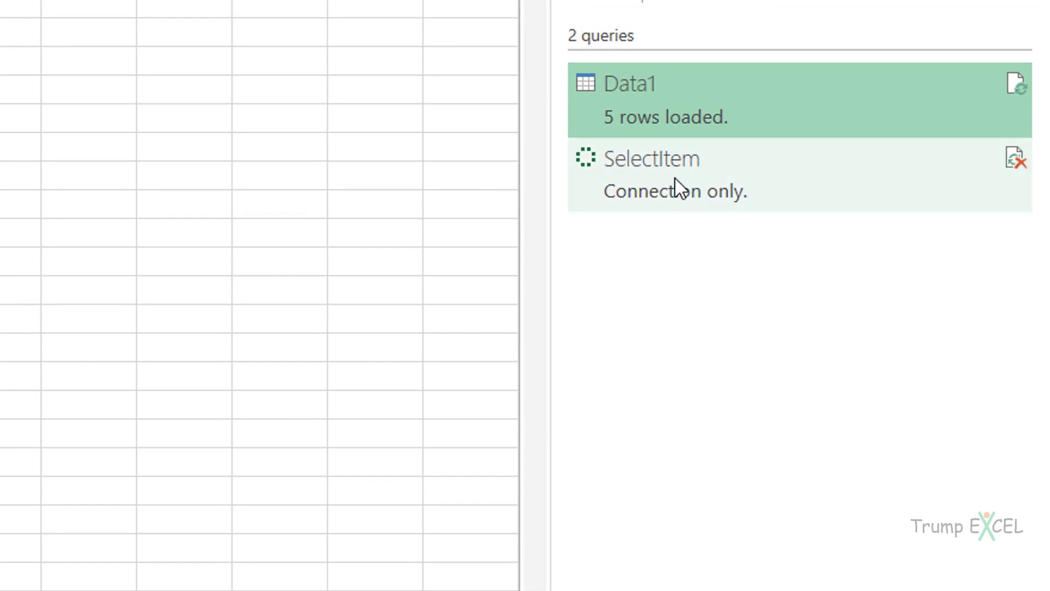
{"action": "mouse_move", "coordinate": [678, 187]}
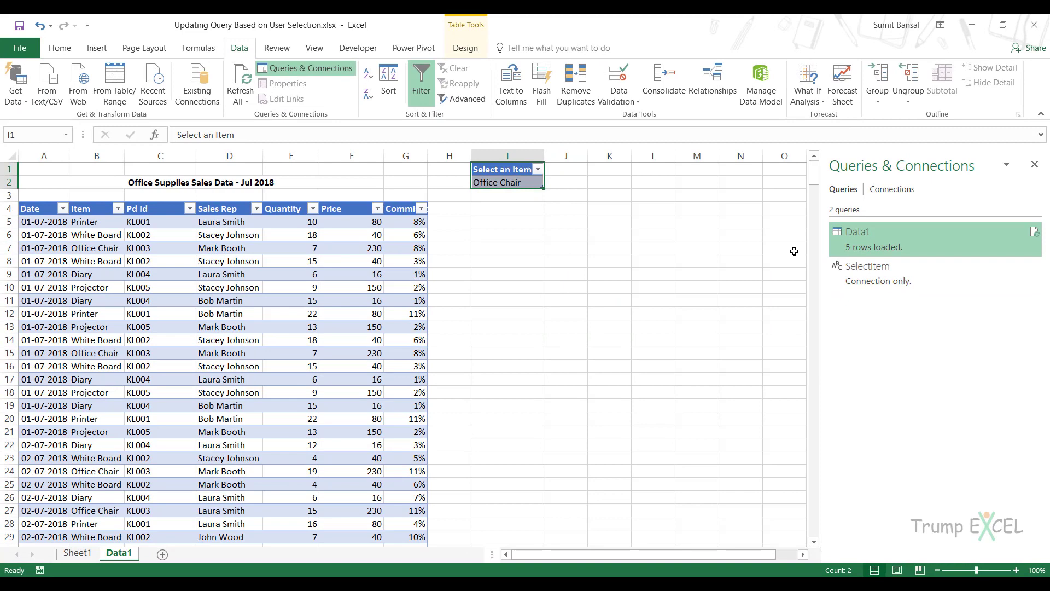
{"action": "mouse_move", "coordinate": [856, 295]}
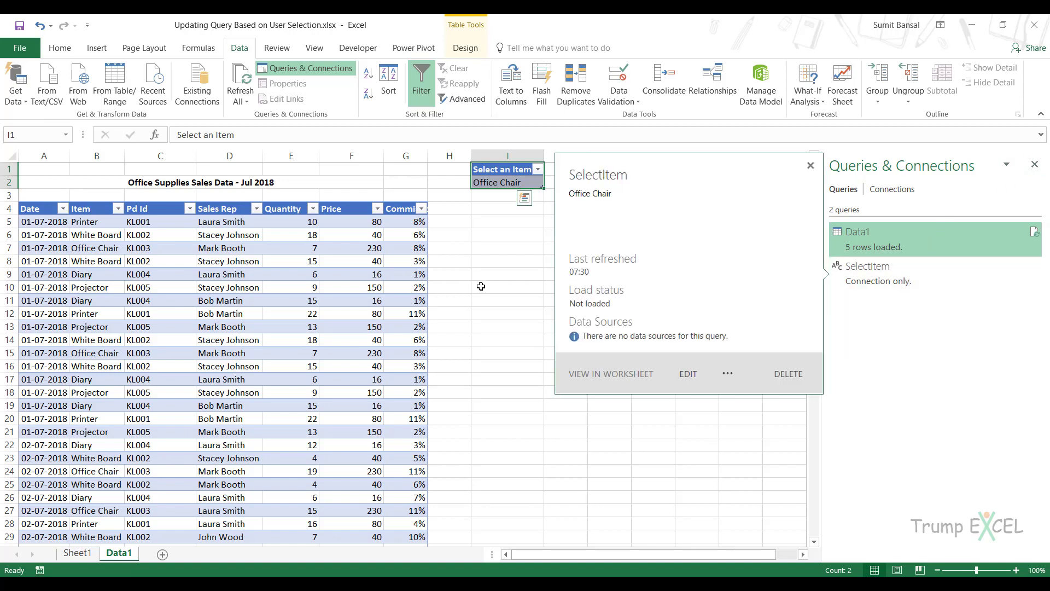
Step: Load the sales table into Power Query again and change the Date column to Date type
{"action": "left_click", "coordinate": [1034, 164]}
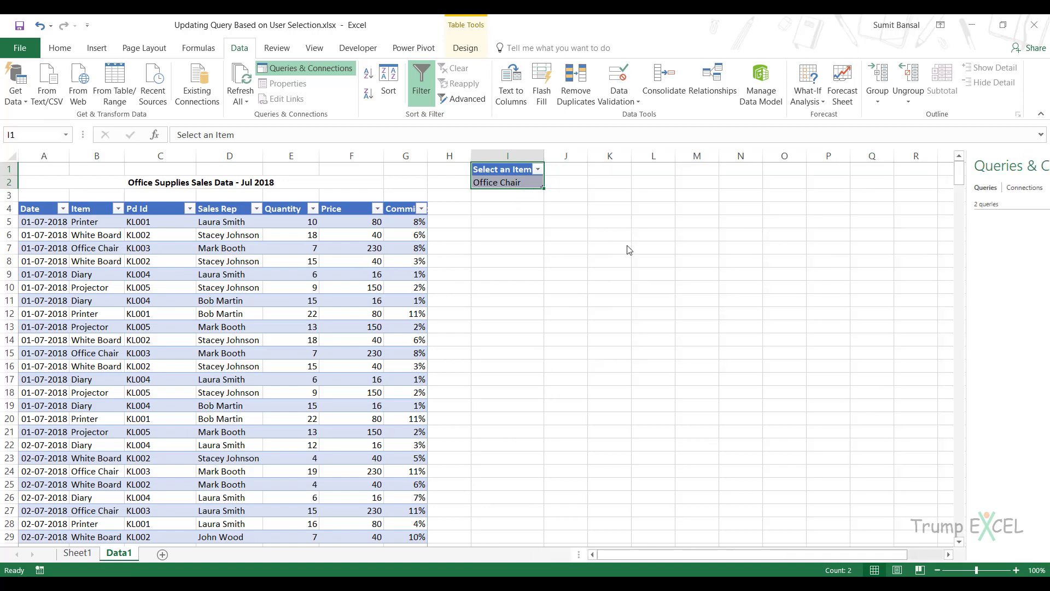
{"action": "left_click", "coordinate": [165, 249]}
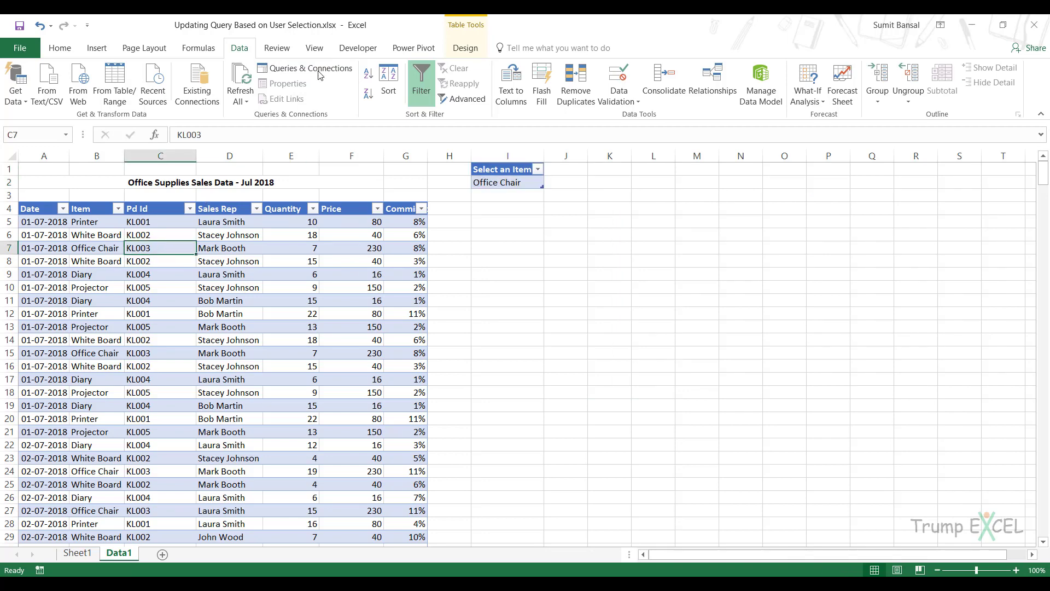
{"action": "left_click", "coordinate": [117, 93]}
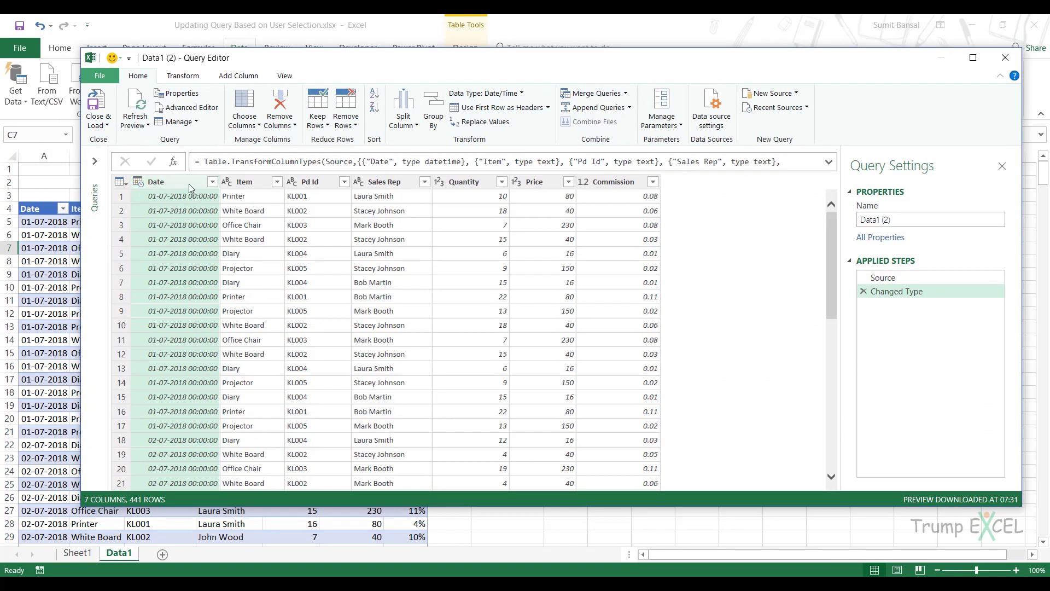
{"action": "left_click", "coordinate": [189, 184]}
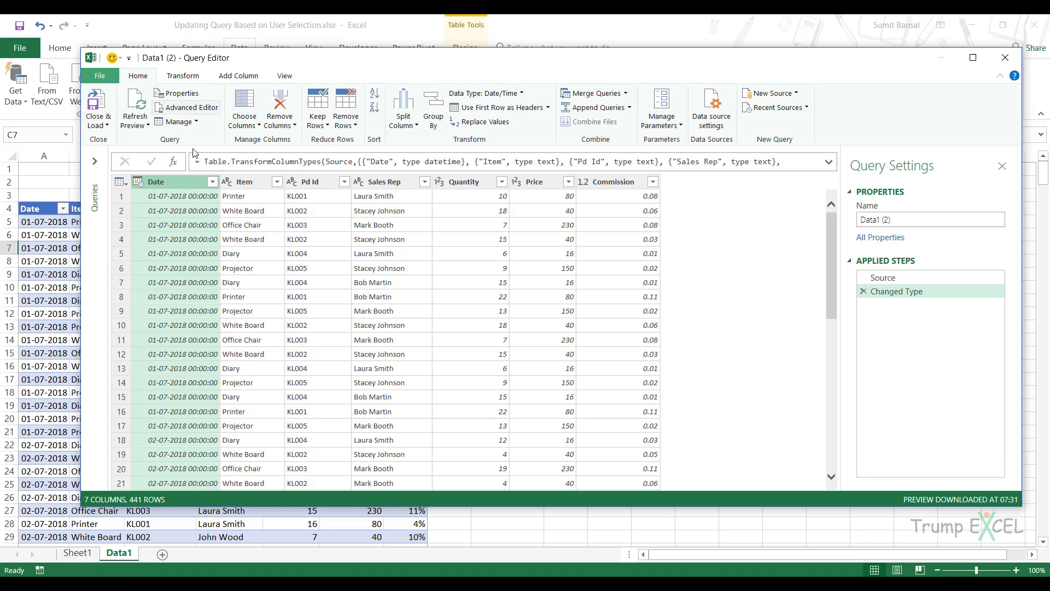
{"action": "left_click", "coordinate": [198, 79]}
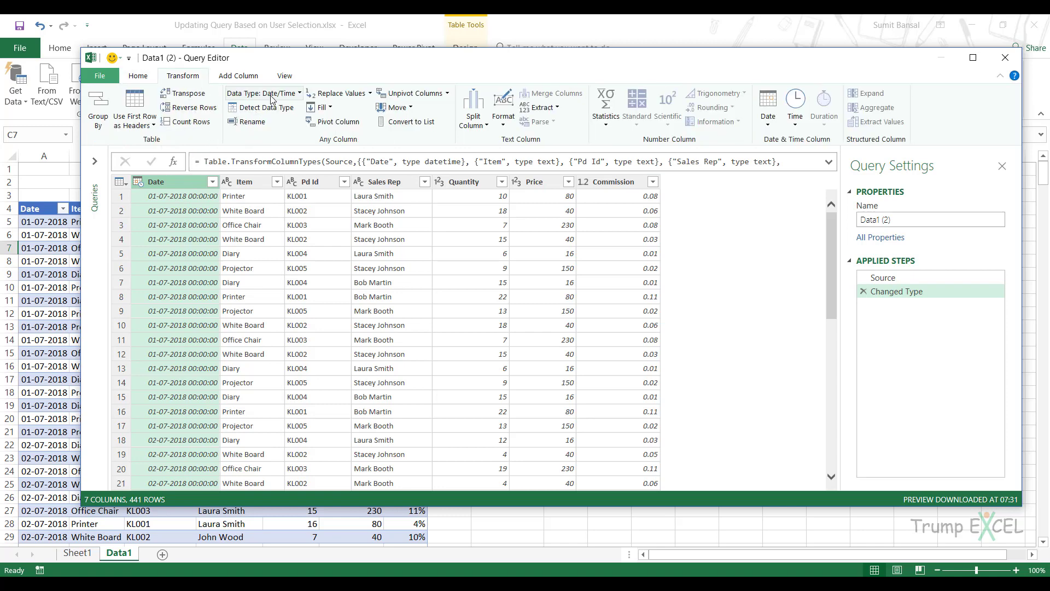
{"action": "left_click", "coordinate": [297, 94]}
{"action": "left_click", "coordinate": [268, 189]}
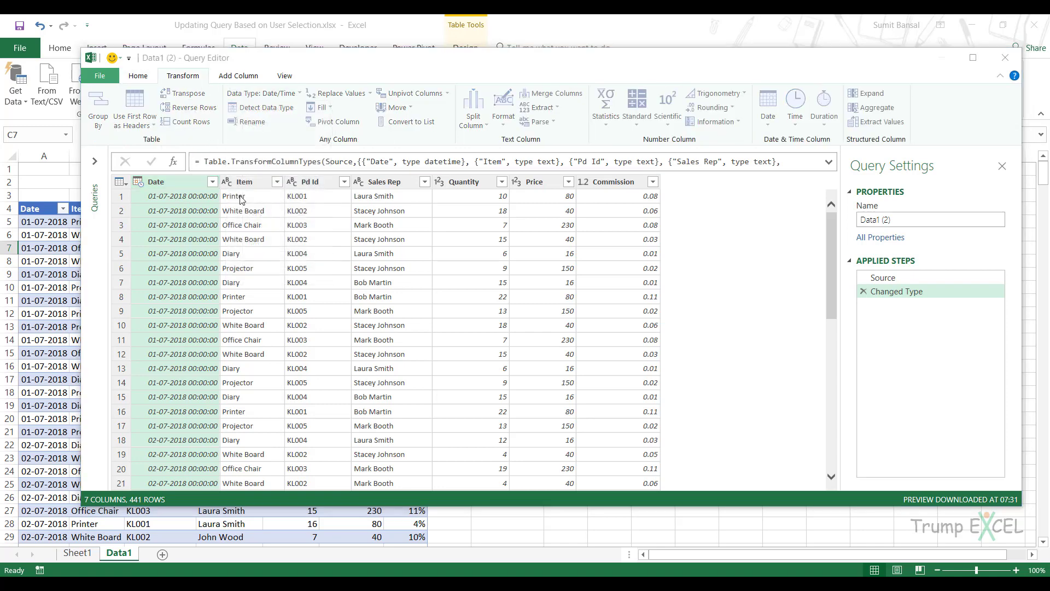
{"action": "left_click", "coordinate": [546, 320]}
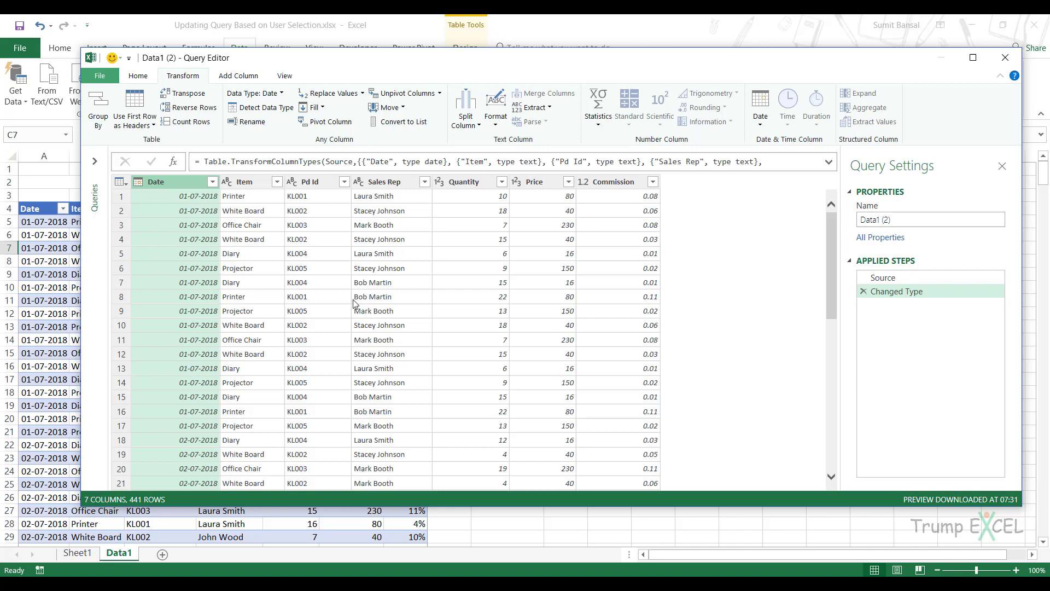
Step: Filter the Item column to keep only Printer rows
{"action": "left_click", "coordinate": [256, 185]}
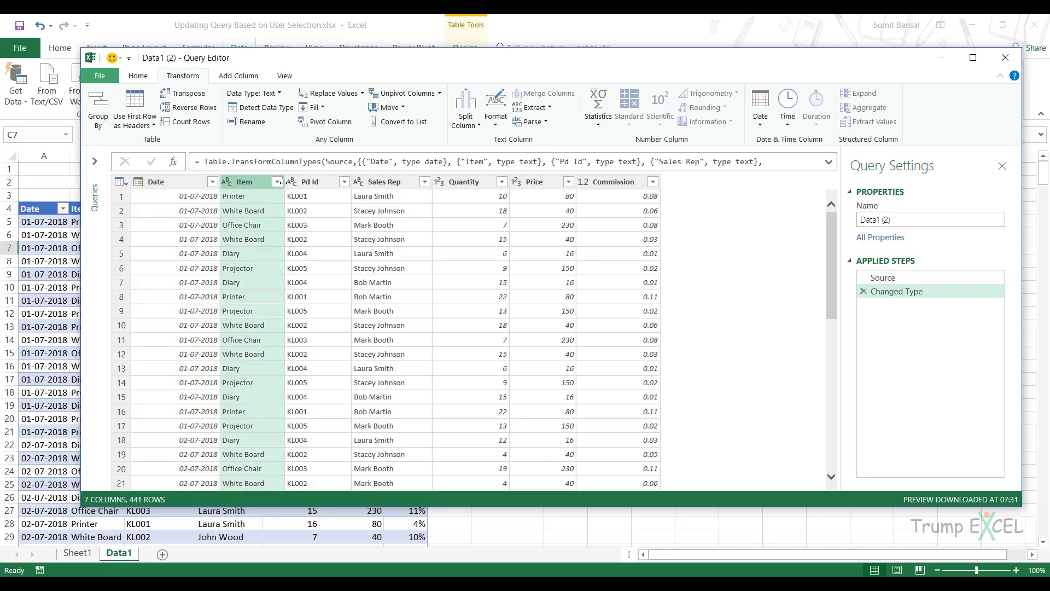
{"action": "double_click", "coordinate": [545, 58]}
{"action": "left_click", "coordinate": [195, 144]}
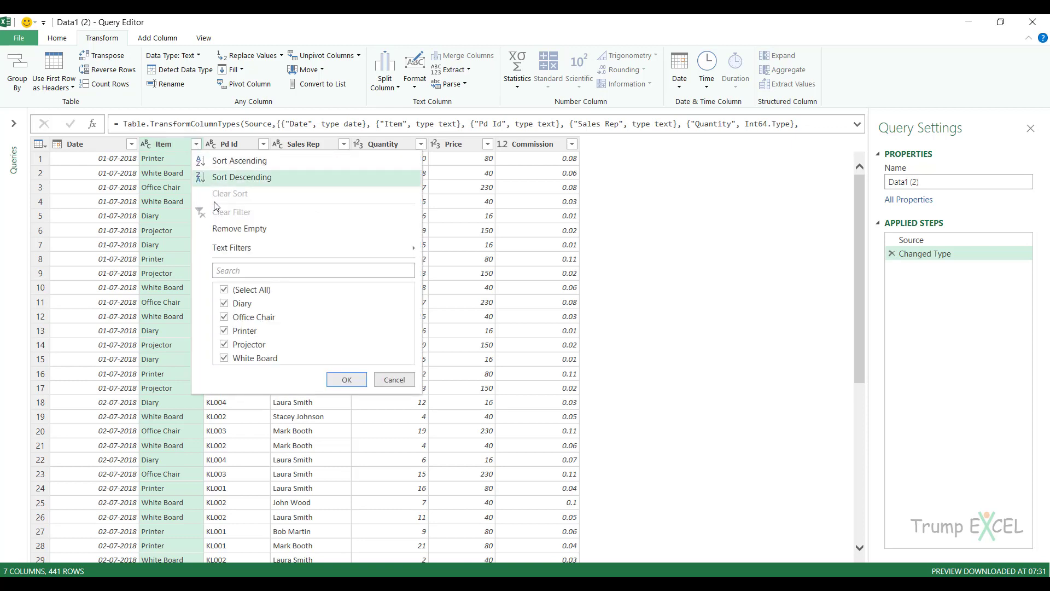
{"action": "left_click", "coordinate": [247, 291]}
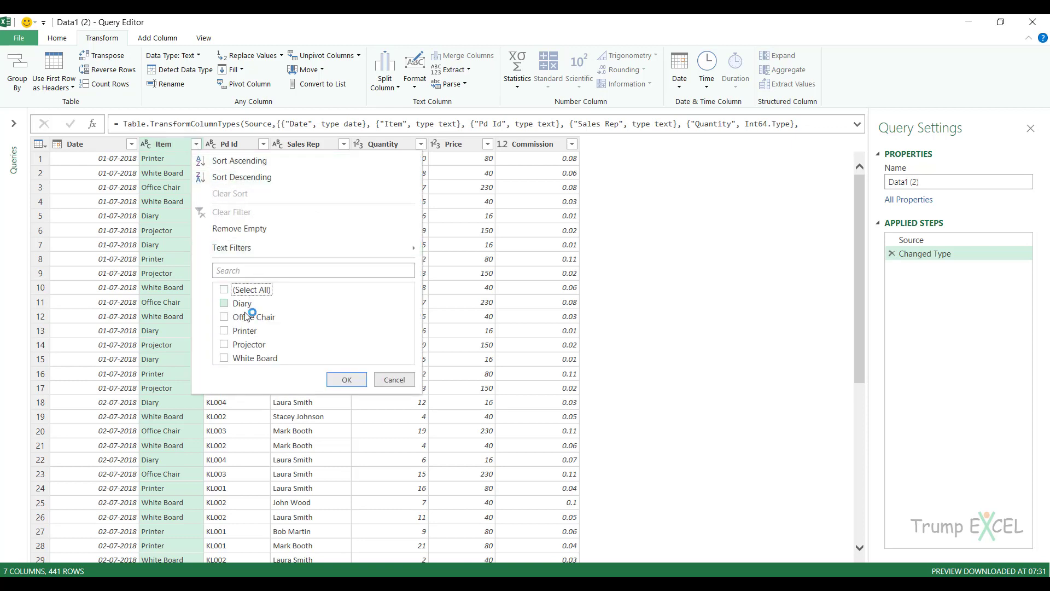
{"action": "left_click", "coordinate": [244, 331]}
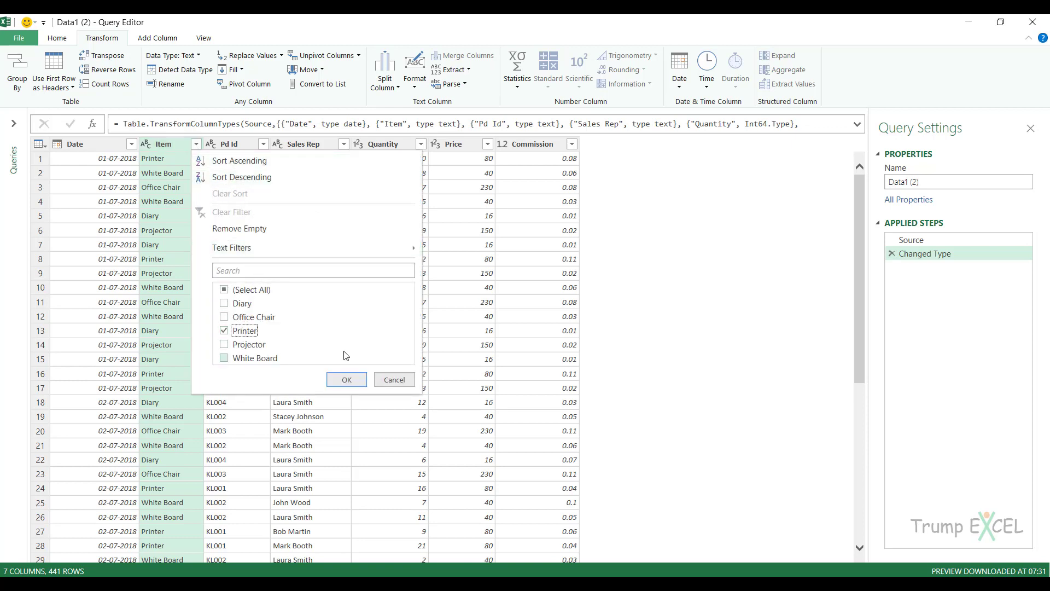
{"action": "left_click", "coordinate": [347, 379]}
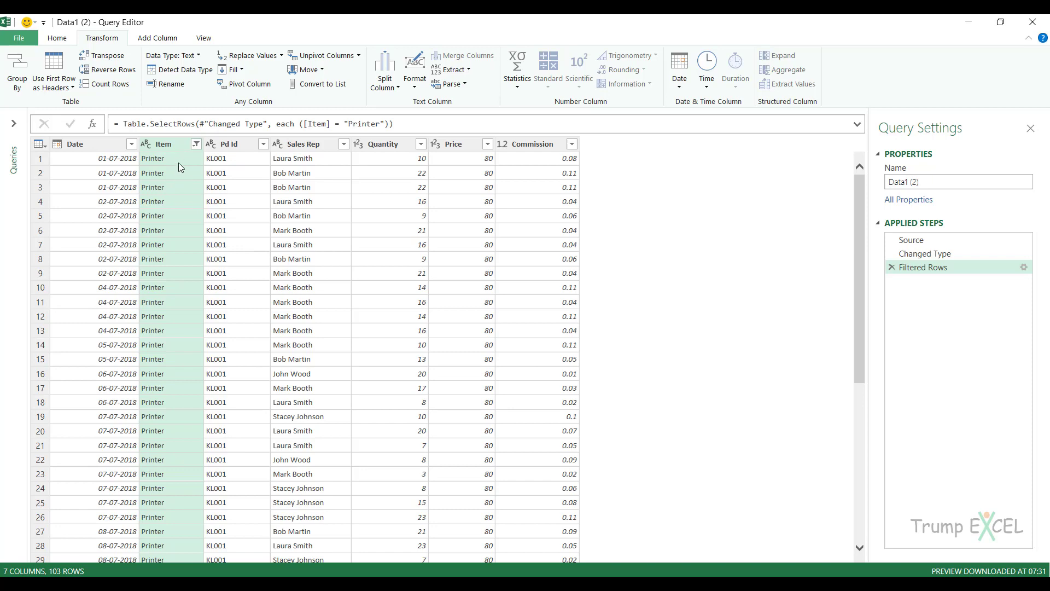
Step: Open the Advanced Editor and review the Source, Changed Type and Filtered Rows code
{"action": "left_click", "coordinate": [213, 39]}
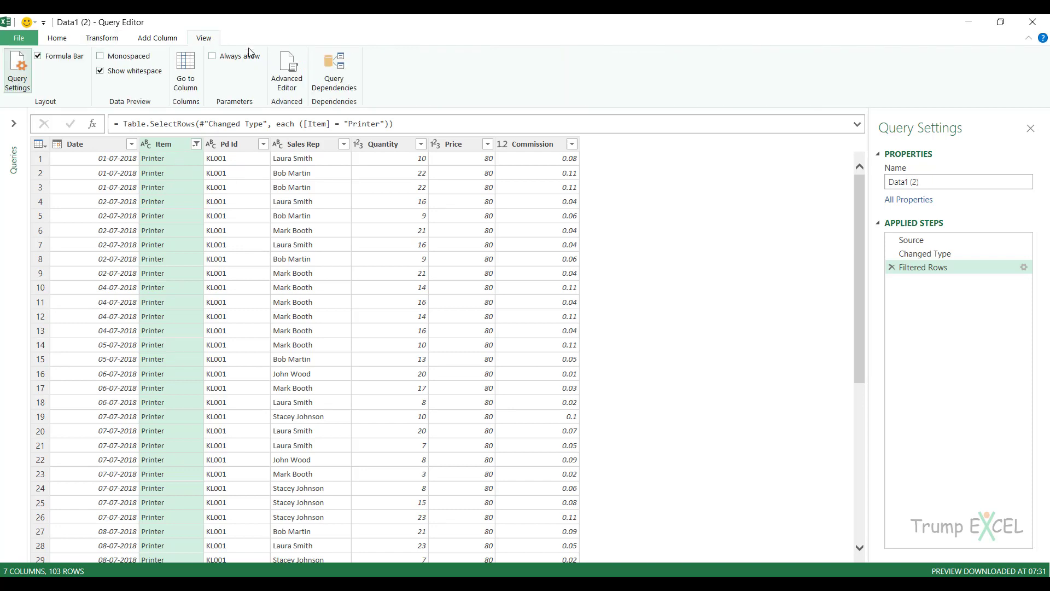
{"action": "left_click", "coordinate": [286, 71]}
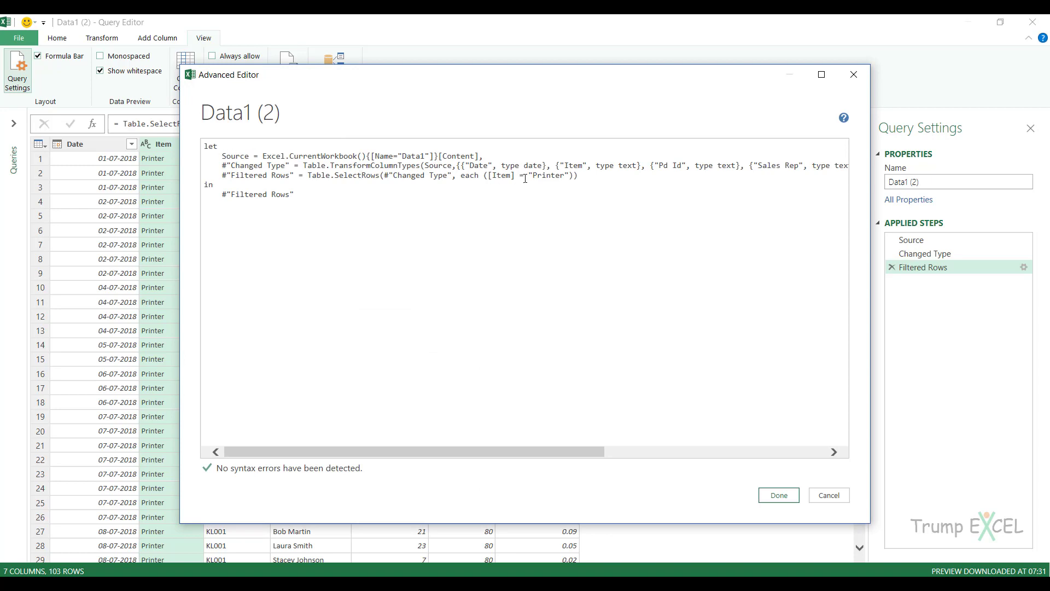
{"action": "left_click_drag", "start_coordinate": [527, 174], "coordinate": [568, 174]}
{"action": "left_click_drag", "start_coordinate": [222, 156], "coordinate": [453, 156]}
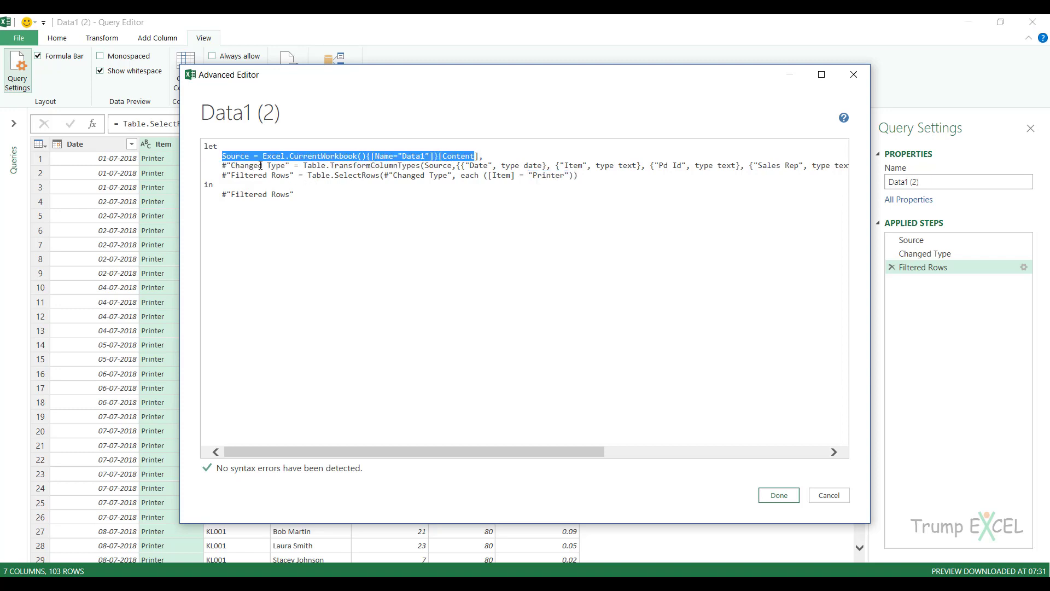
{"action": "left_click_drag", "start_coordinate": [231, 165], "coordinate": [426, 164]}
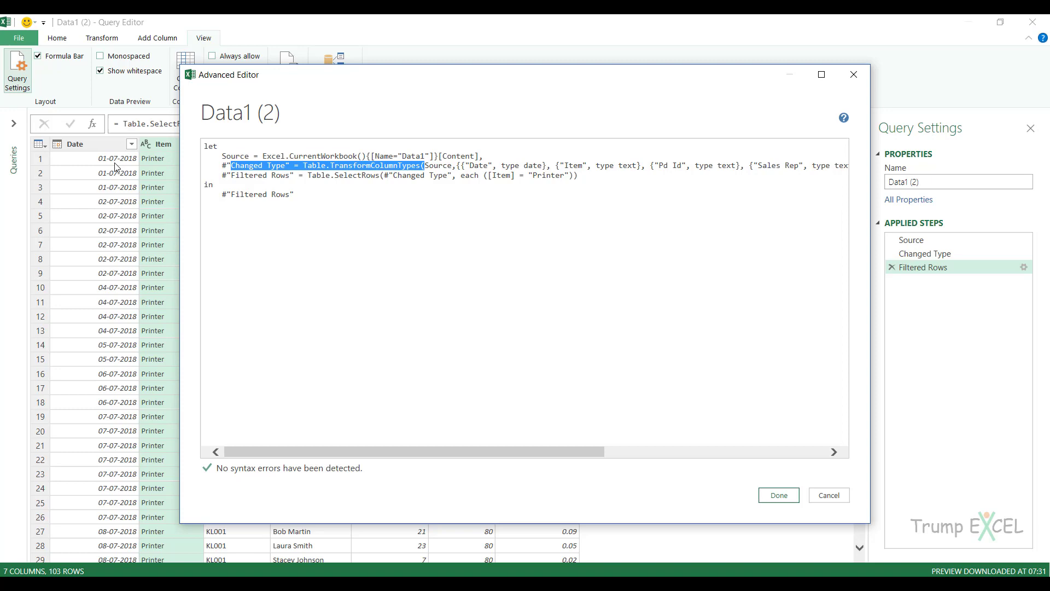
{"action": "left_click_drag", "start_coordinate": [231, 174], "coordinate": [578, 174]}
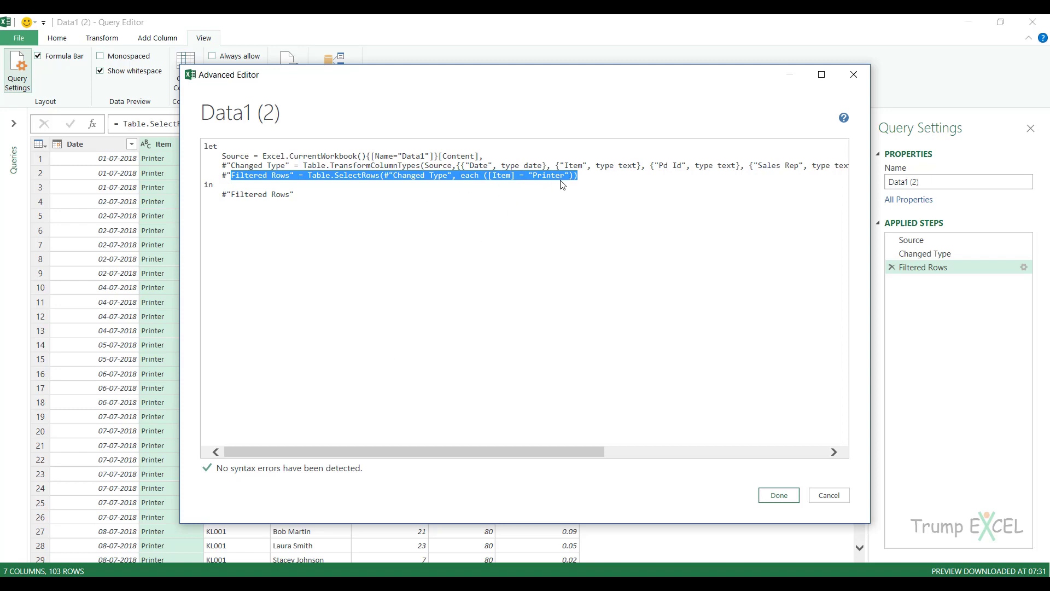
Step: Replace "Printer" with SelectItem in the Filtered Rows line and apply the change
{"action": "left_click", "coordinate": [567, 175]}
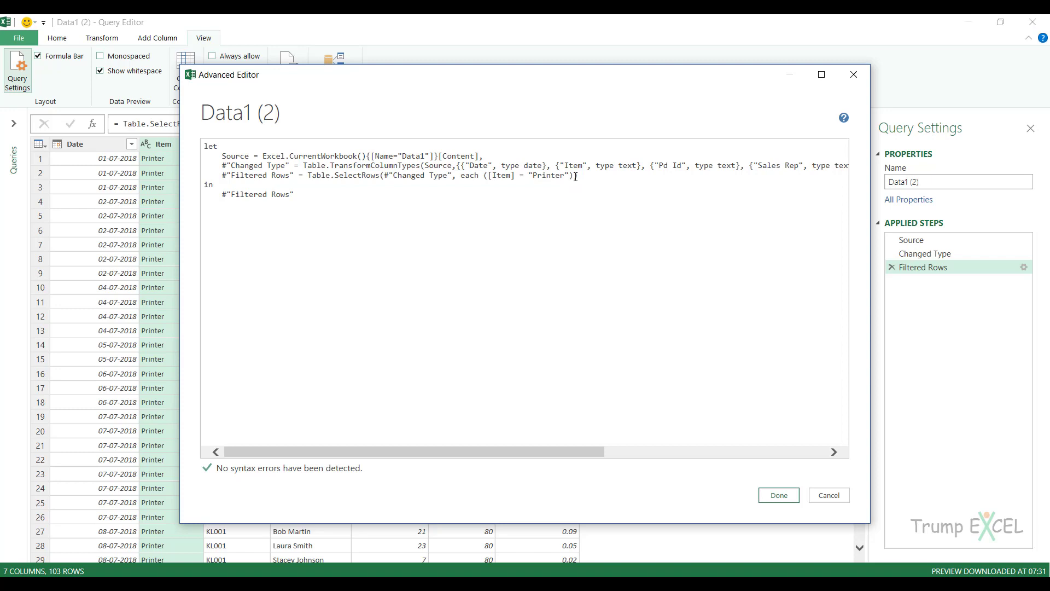
{"action": "key", "text": "BackSpace"}
{"action": "key", "text": "BackSpace"}
{"action": "key", "text": "BackSpace"}
{"action": "type", "text": "Selec"}
{"action": "key", "text": "shift+Left"}
{"action": "key", "text": "shift+Left"}
{"action": "key", "text": "shift+Left"}
{"action": "left_click", "coordinate": [776, 495]}
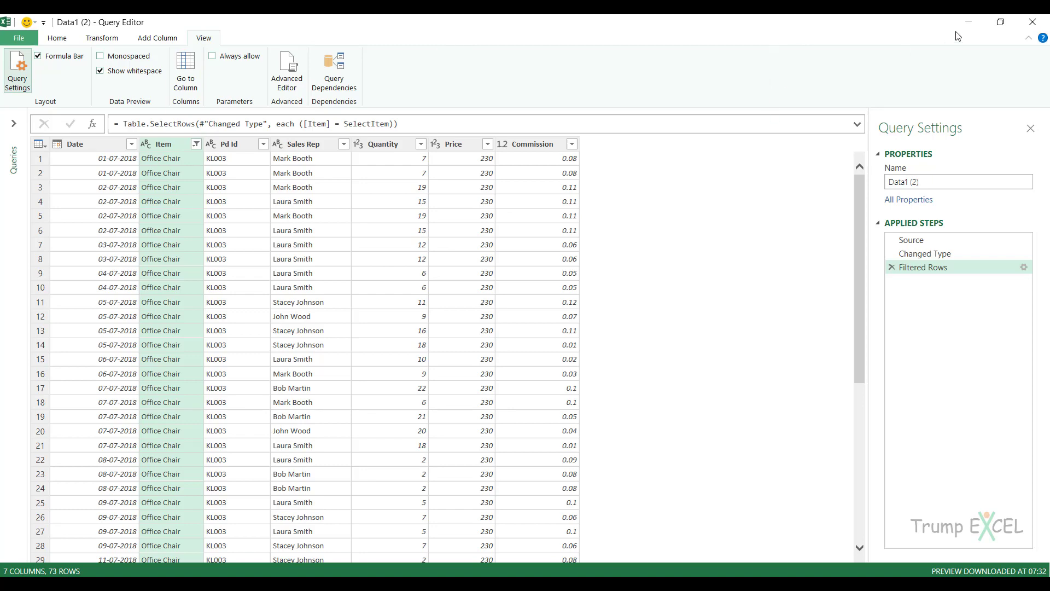
Step: Close and load the filtered query as a table on the existing Data1 sheet at K4
{"action": "left_click", "coordinate": [1000, 22]}
{"action": "left_click_drag", "start_coordinate": [734, 57], "coordinate": [714, 240]}
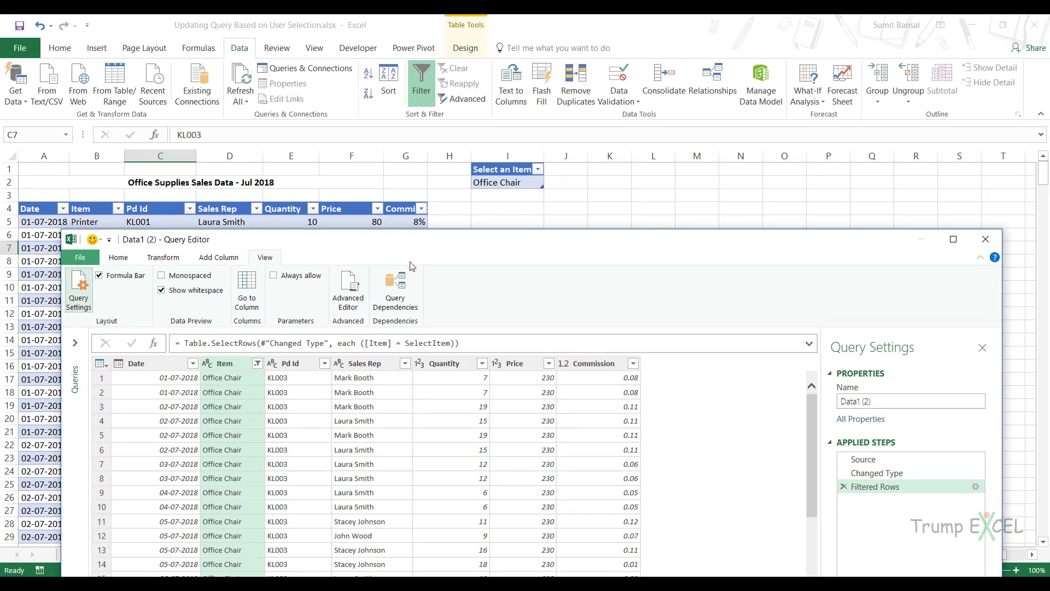
{"action": "double_click", "coordinate": [472, 244]}
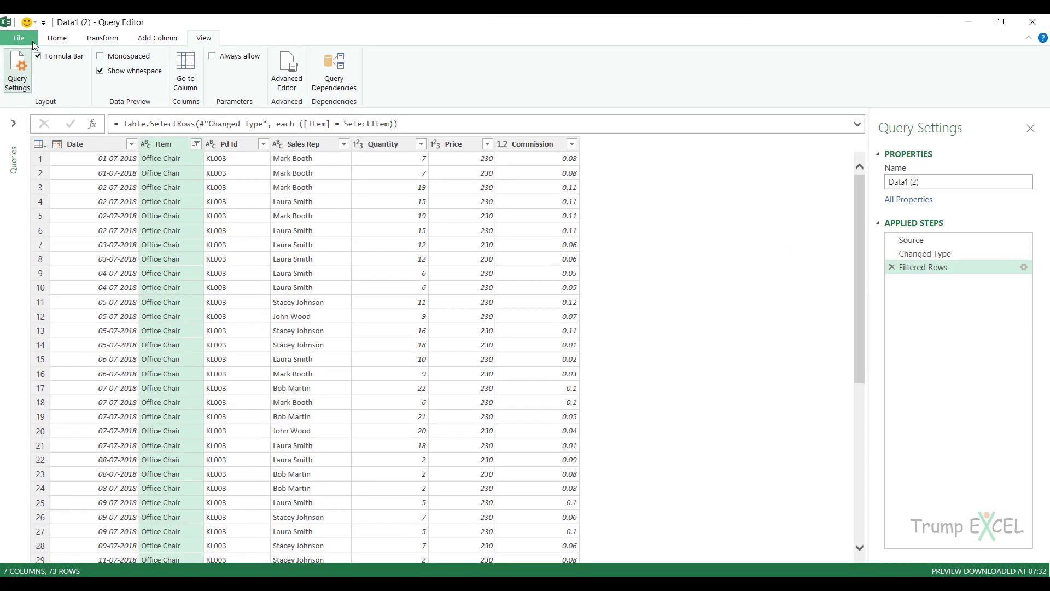
{"action": "left_click", "coordinate": [31, 41]}
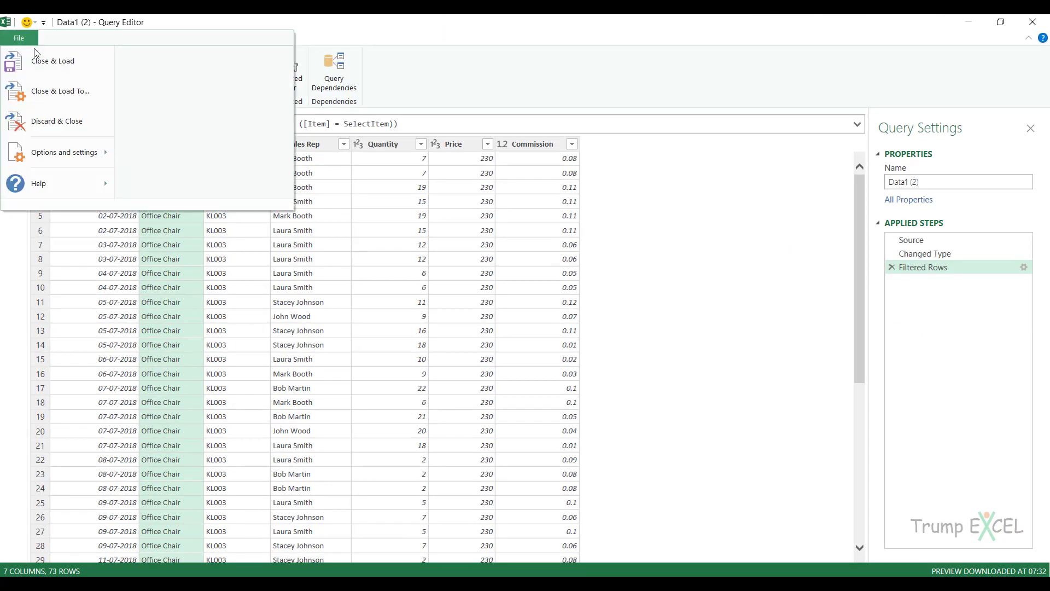
{"action": "left_click", "coordinate": [59, 92]}
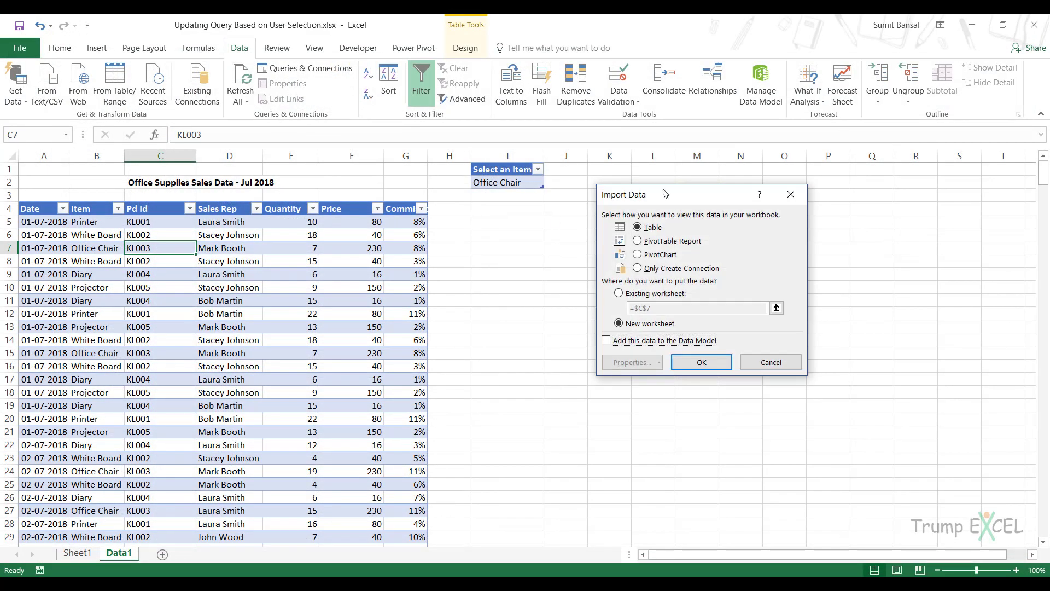
{"action": "left_click_drag", "start_coordinate": [665, 194], "coordinate": [320, 180]}
{"action": "left_click", "coordinate": [310, 279]}
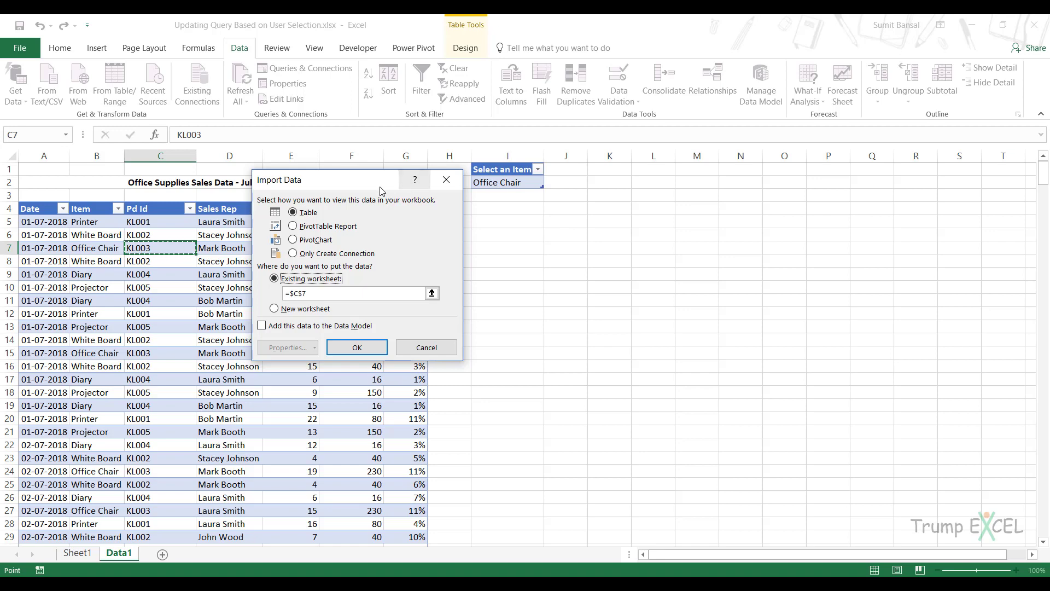
{"action": "left_click_drag", "start_coordinate": [381, 191], "coordinate": [365, 258]}
{"action": "left_click", "coordinate": [594, 210]}
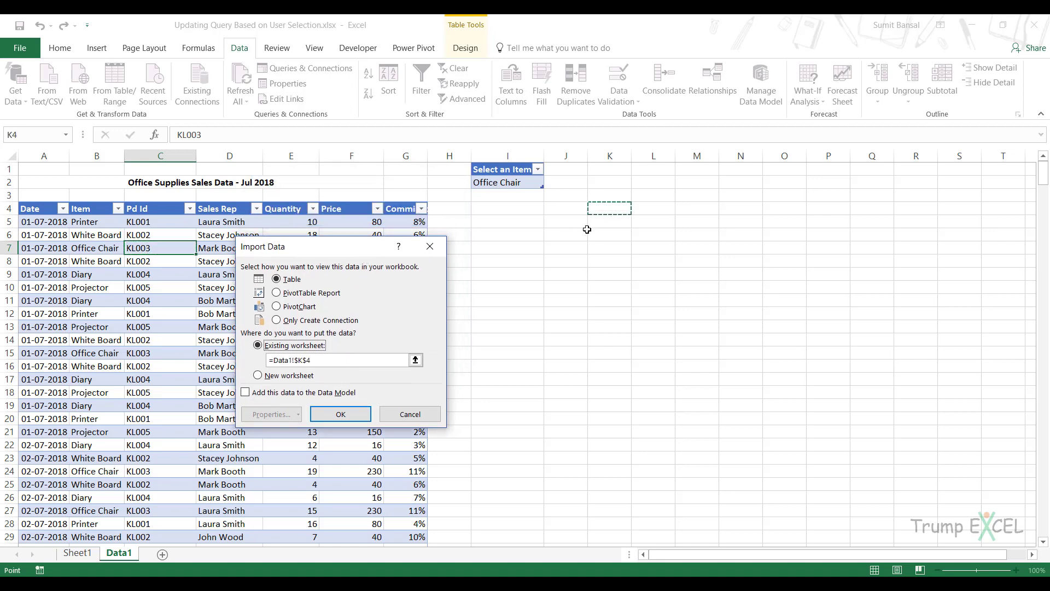
{"action": "left_click", "coordinate": [339, 416]}
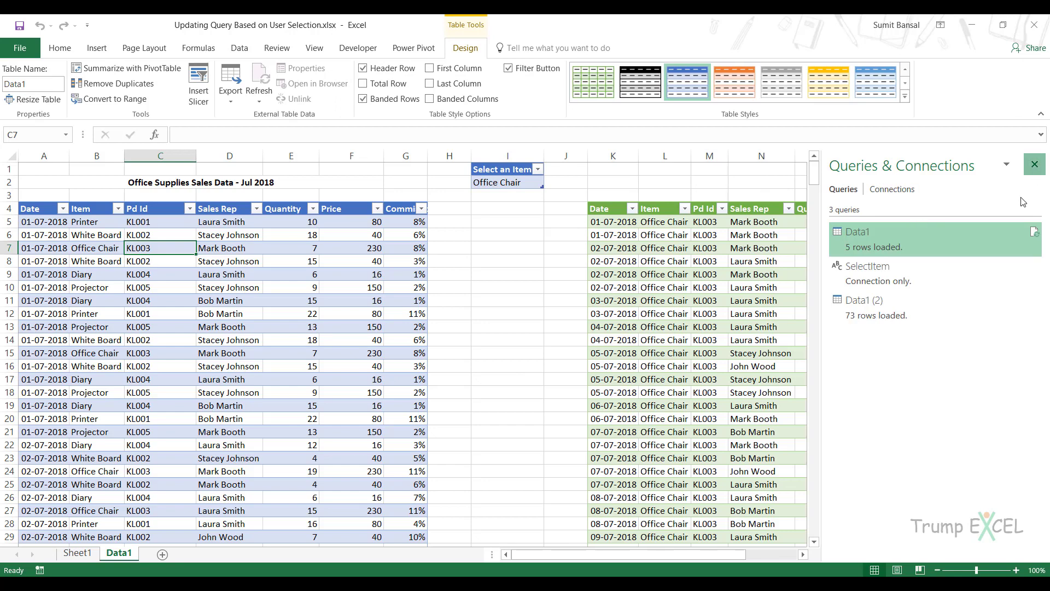
Step: Choose Projector in cell I2 and refresh the query table to show Projector rows
{"action": "left_click", "coordinate": [1034, 164]}
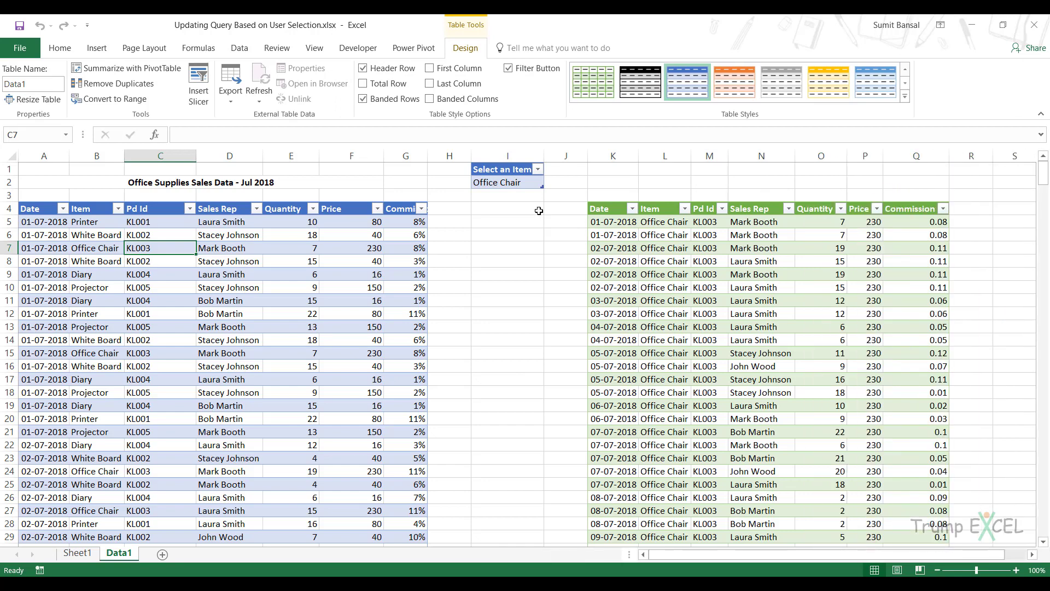
{"action": "left_click", "coordinate": [525, 183]}
{"action": "left_click", "coordinate": [550, 183]}
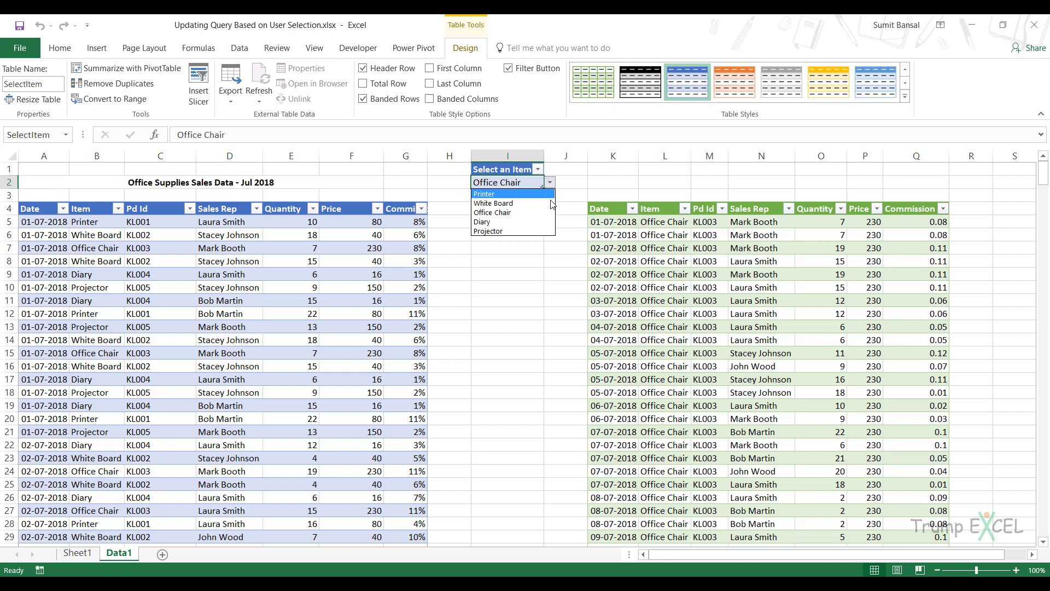
{"action": "left_click", "coordinate": [541, 231]}
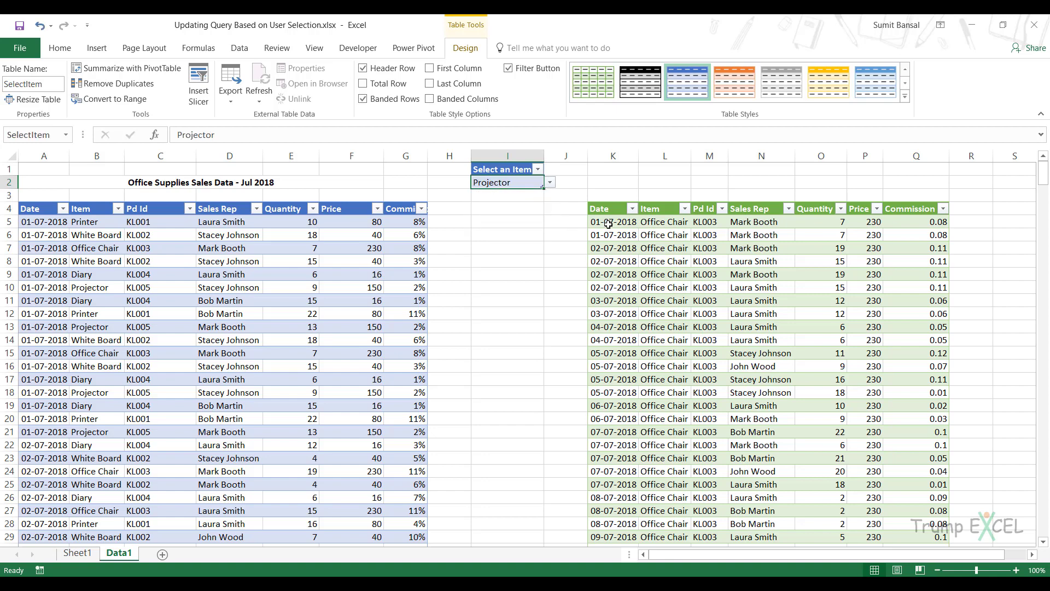
{"action": "right_click", "coordinate": [650, 222]}
{"action": "left_click", "coordinate": [684, 337]}
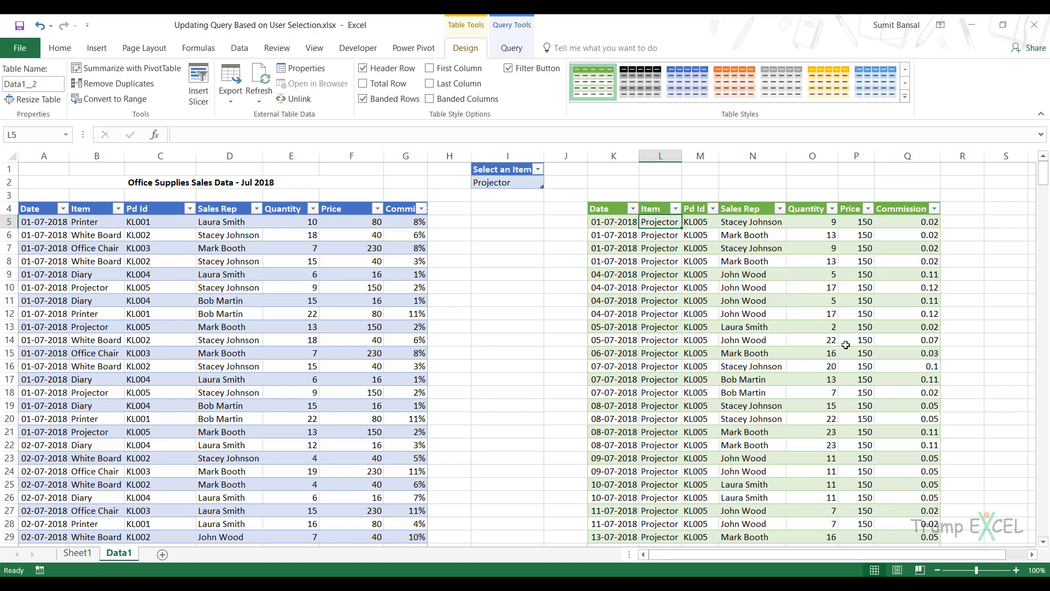
Step: Switch cell I2 to White Board and refresh the query table again
{"action": "left_click", "coordinate": [525, 184]}
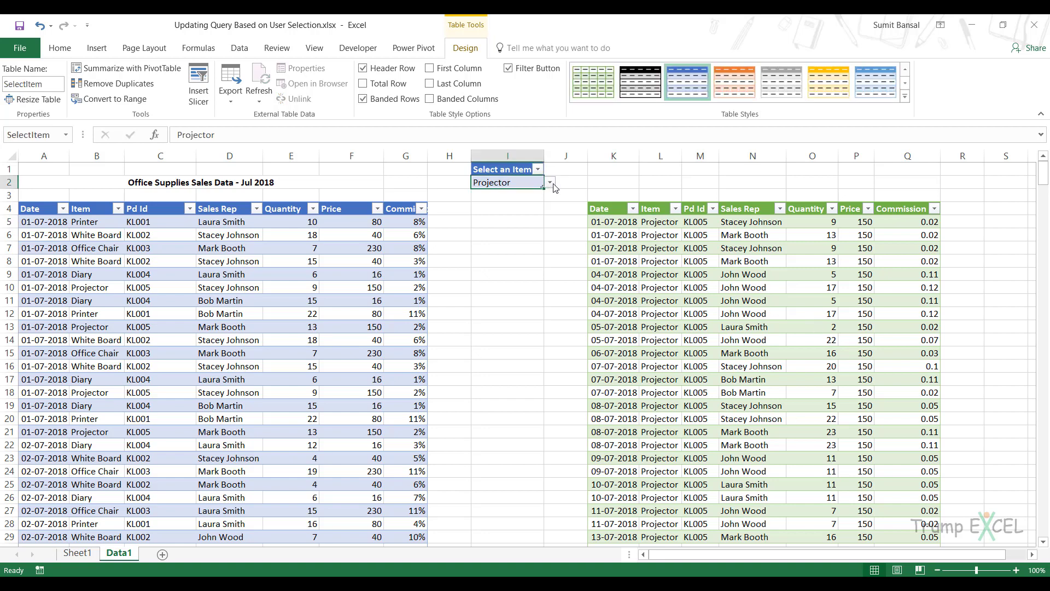
{"action": "left_click", "coordinate": [549, 182]}
{"action": "left_click", "coordinate": [551, 203]}
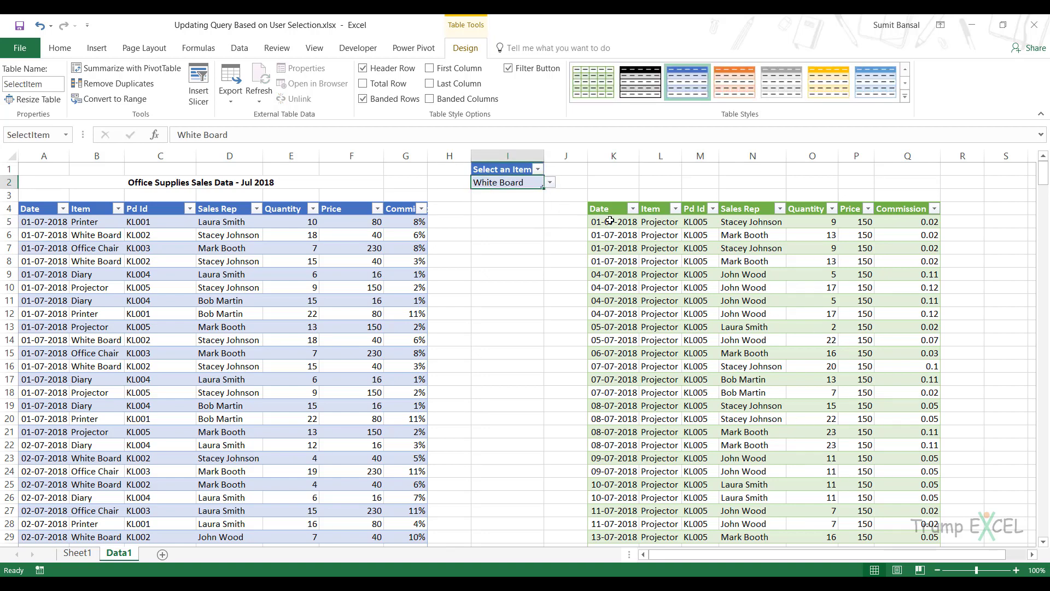
{"action": "right_click", "coordinate": [656, 224]}
{"action": "left_click", "coordinate": [700, 337]}
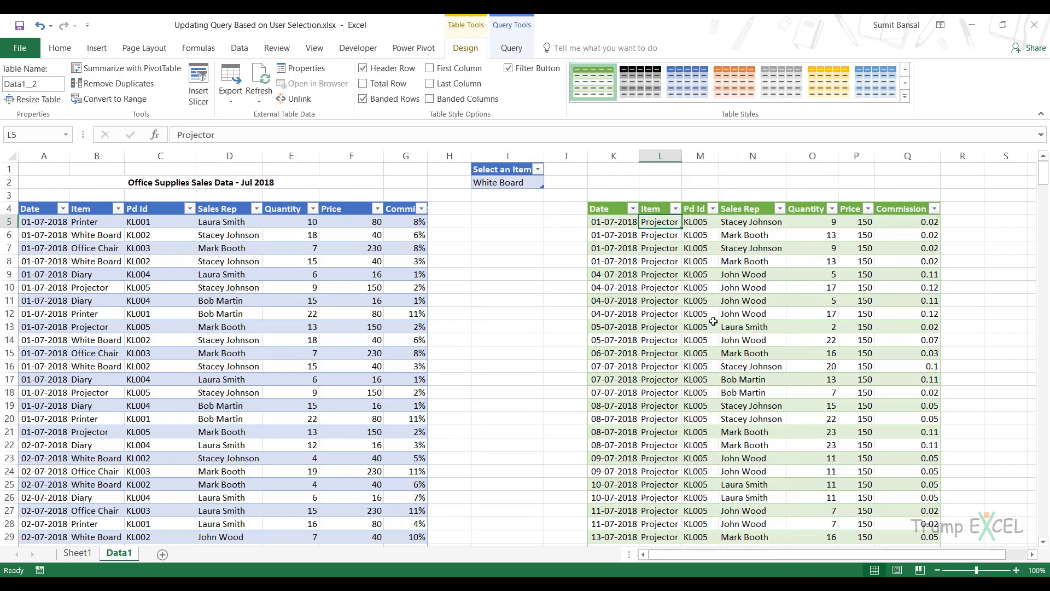